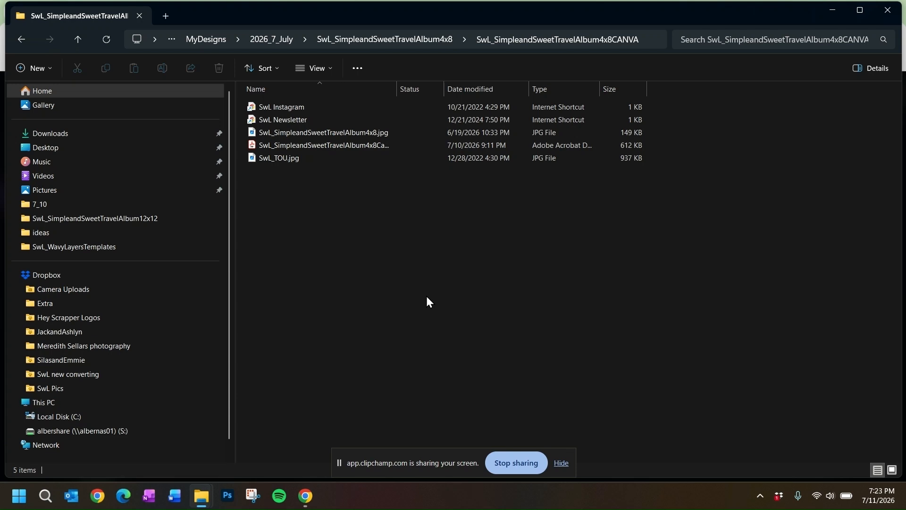
Step: Open the Canva template PDF in the SwL_SimpleandSweetTravelAlbum4x8CANVA folder and follow its template link
left_click(343, 150)
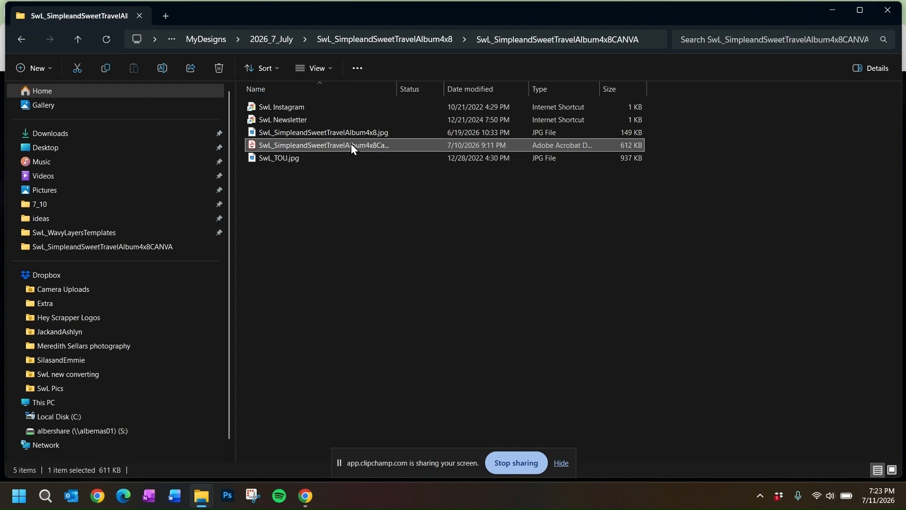
double_click(352, 146)
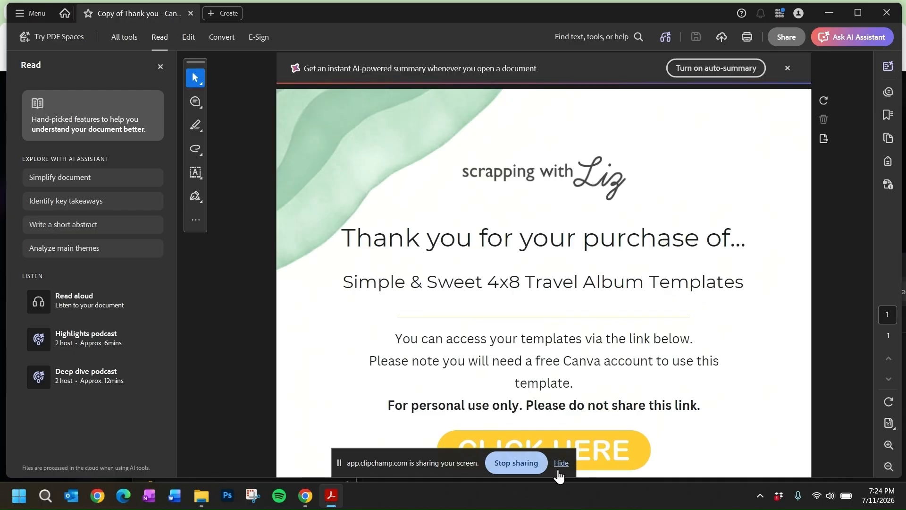
scroll(612, 419, "down", 2)
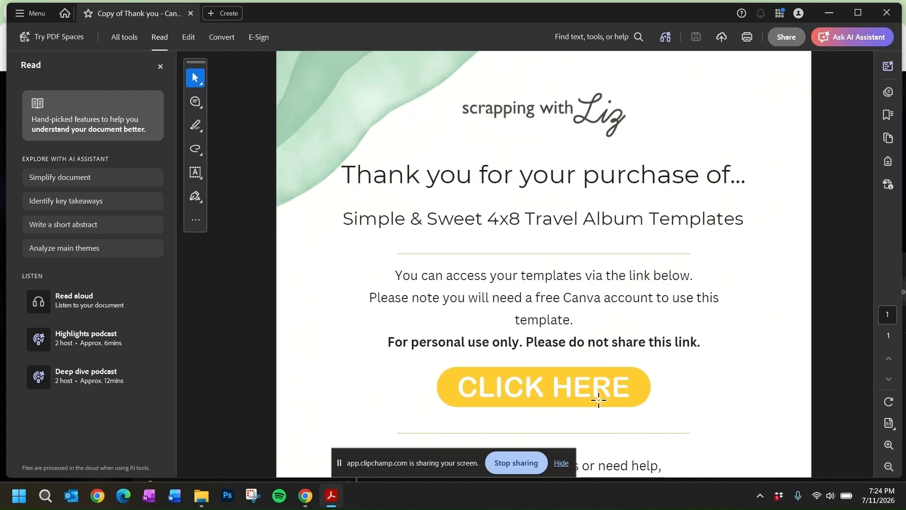
scroll(597, 383, "down", 2)
left_click(554, 327)
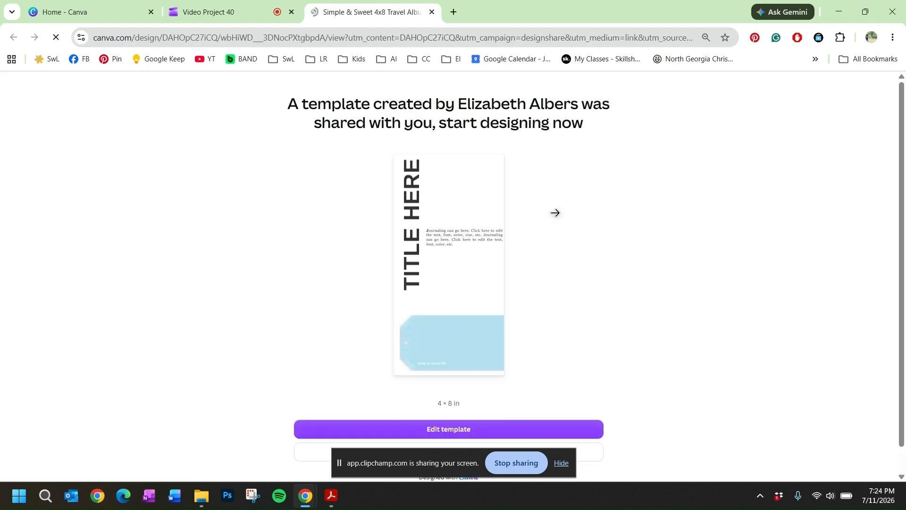
Step: Open the shared Simple & Sweet 4x8 Travel Album template for editing and look over its first three pages
scroll(675, 279, "down", 1)
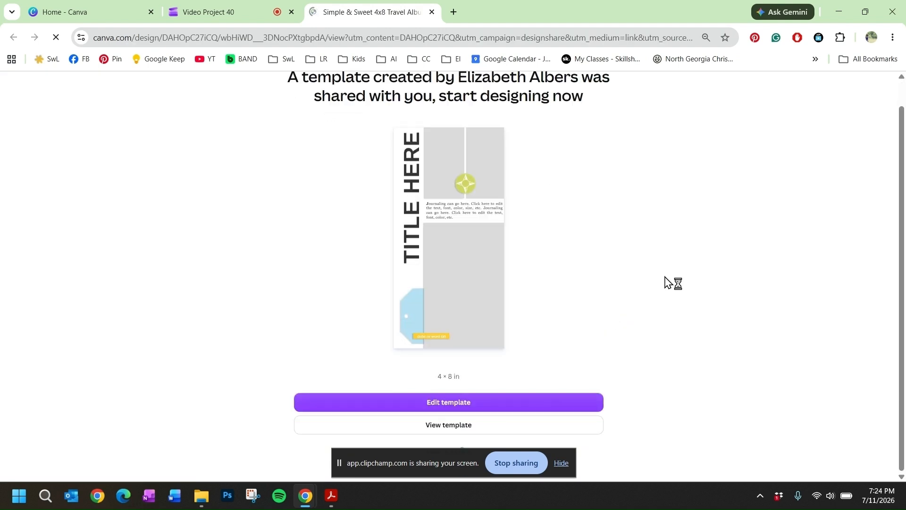
left_click(462, 409)
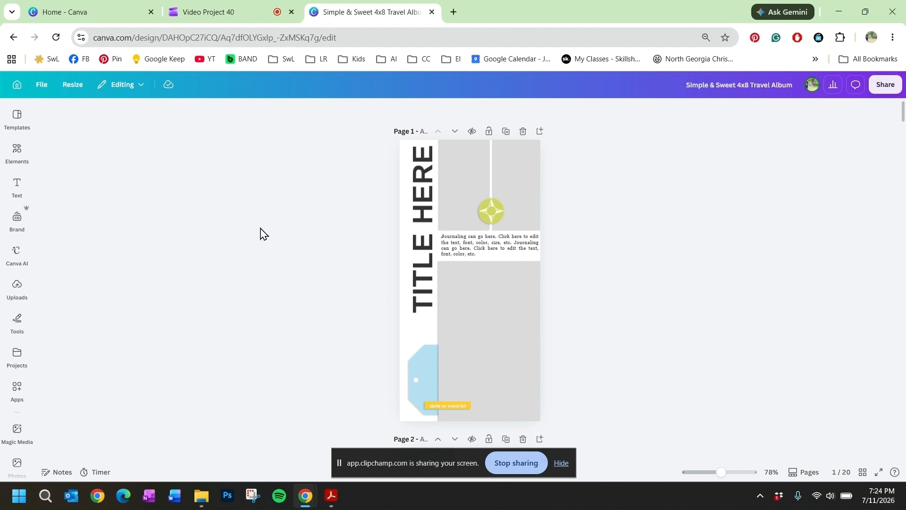
scroll(560, 296, "down", 4)
scroll(562, 297, "down", 4)
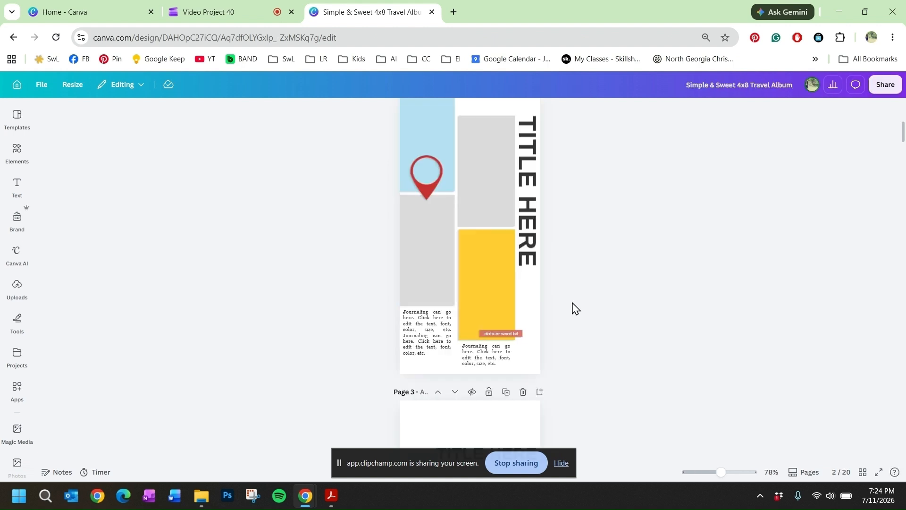
scroll(573, 308, "down", 10)
scroll(564, 308, "up", 10)
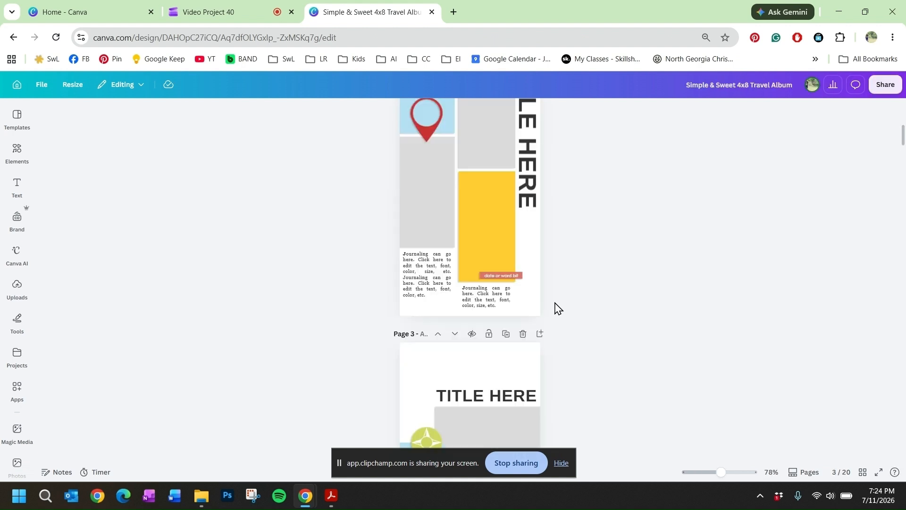
scroll(558, 302, "up", 9)
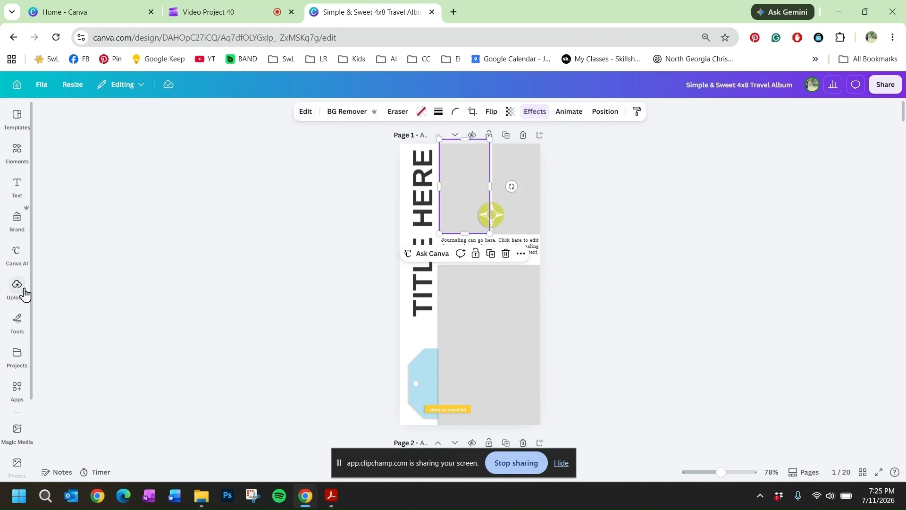
Step: Upload the two creek photos and the red truck photo from the Week26 photo folder
left_click(20, 293)
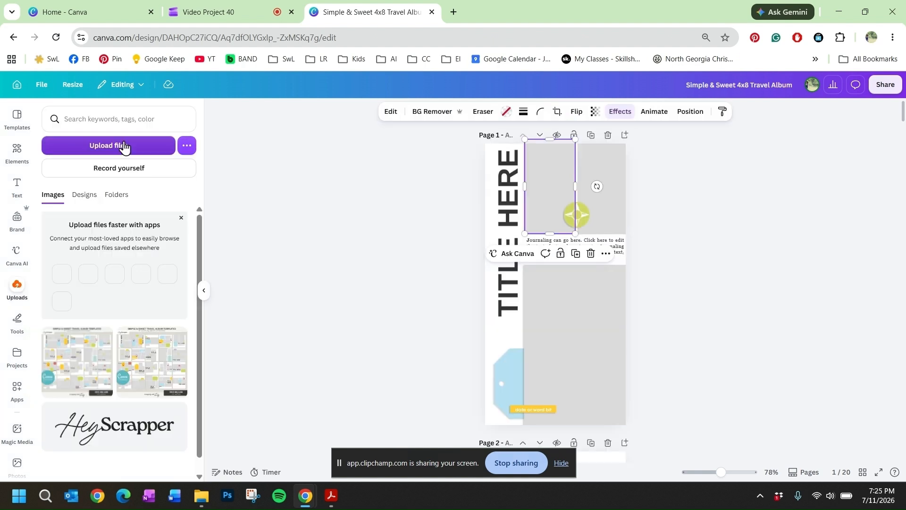
left_click(125, 152)
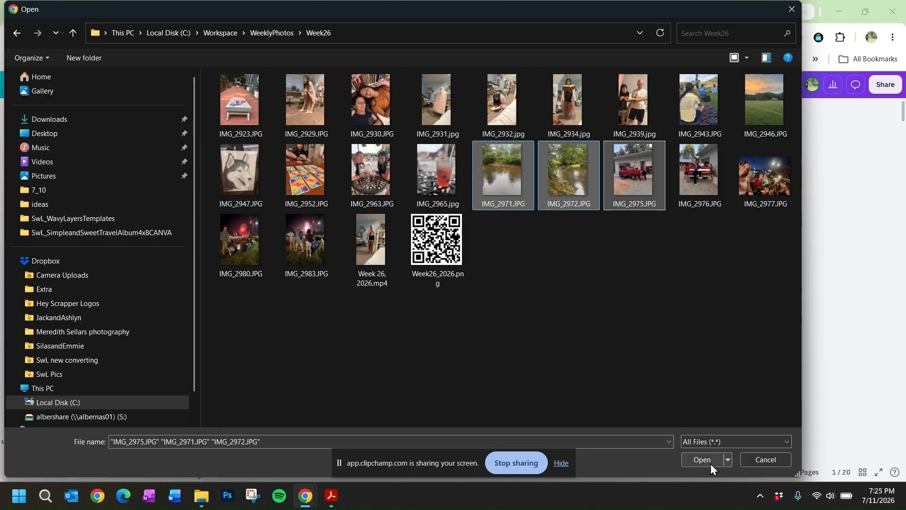
left_click(710, 464)
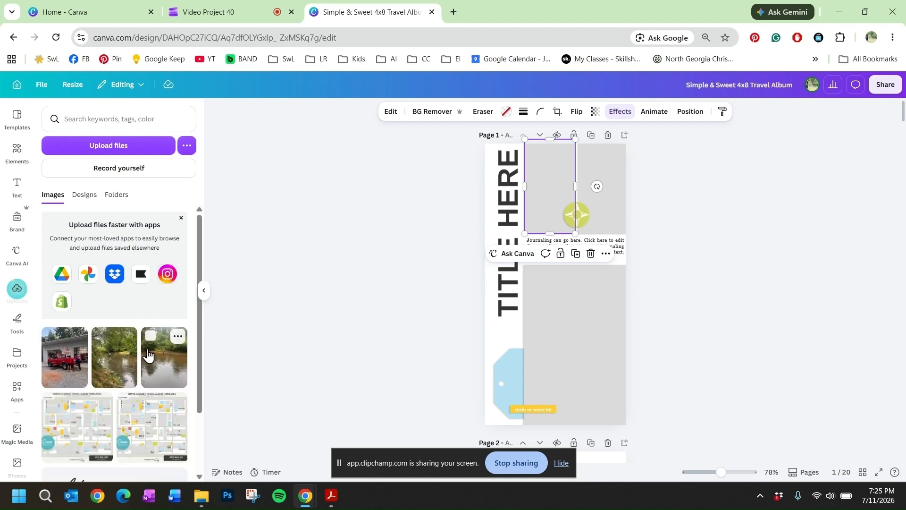
Step: Place the leafy creek-bank photo in the upper-left photo frame on page 1, enlarging and repositioning it within the crop
left_click_drag(118, 358, 557, 188)
double_click(549, 183)
left_click_drag(595, 140, 598, 130)
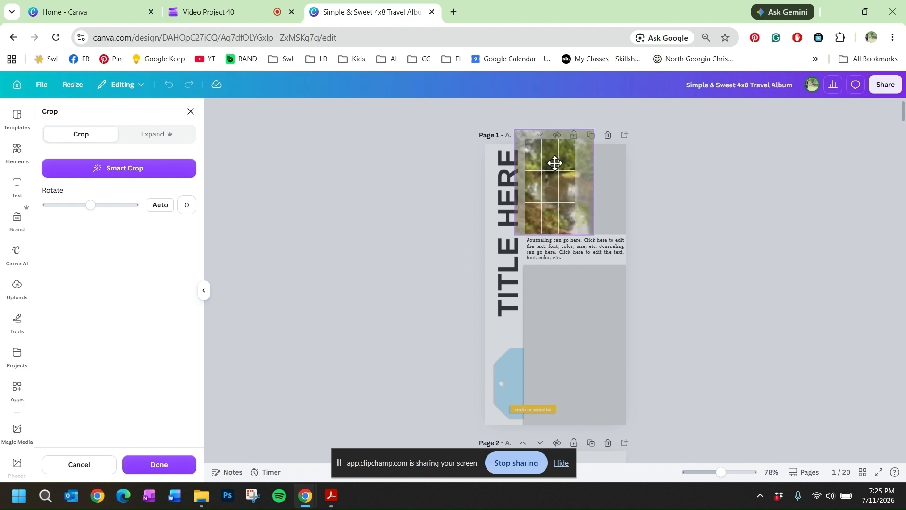
left_click_drag(555, 163, 553, 165)
left_click(582, 178)
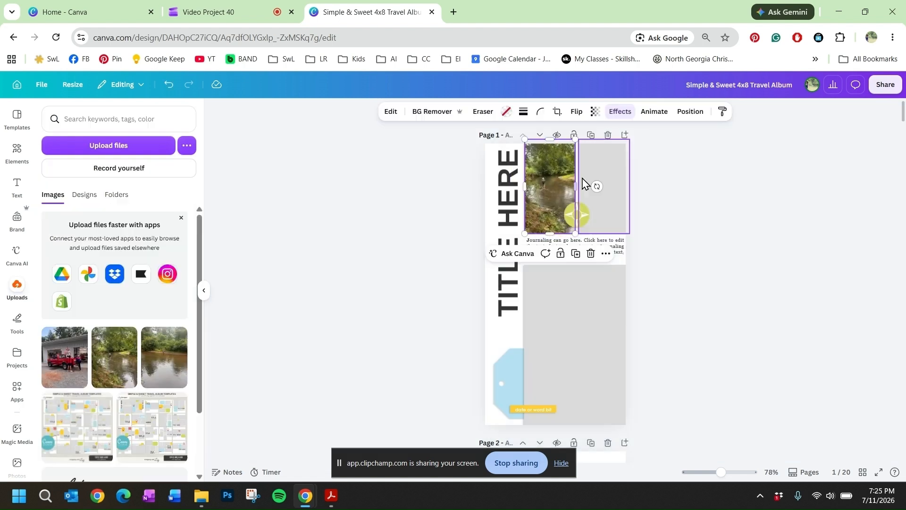
Step: Place the other creek photo in the upper-right photo frame on page 1 and check its crop
left_click(612, 153)
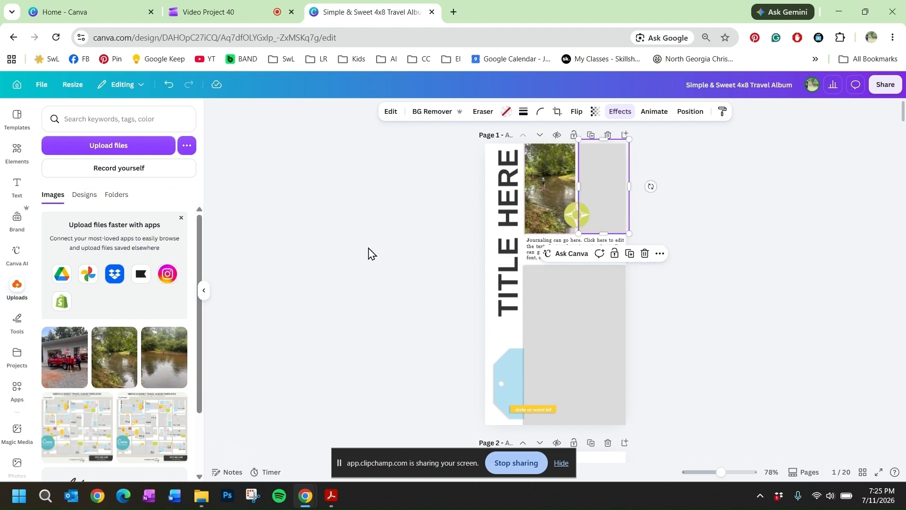
left_click_drag(165, 368, 592, 212)
double_click(599, 194)
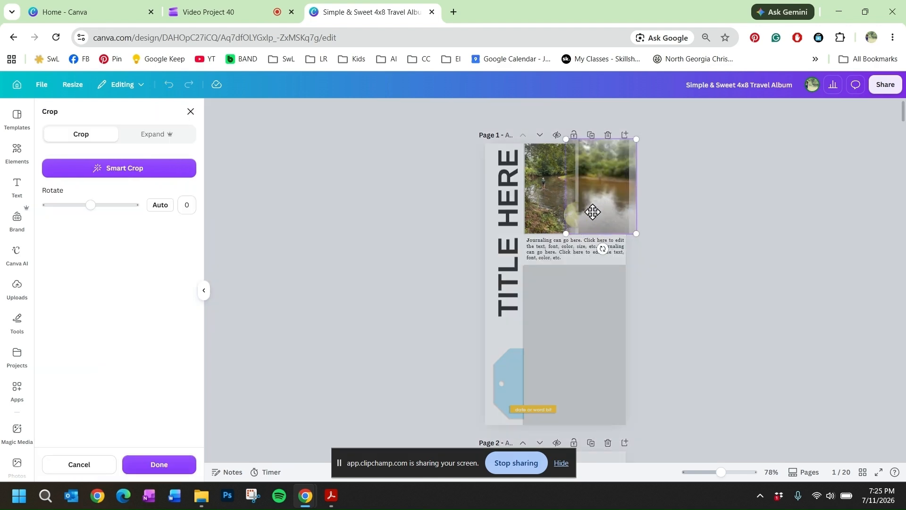
left_click(625, 323)
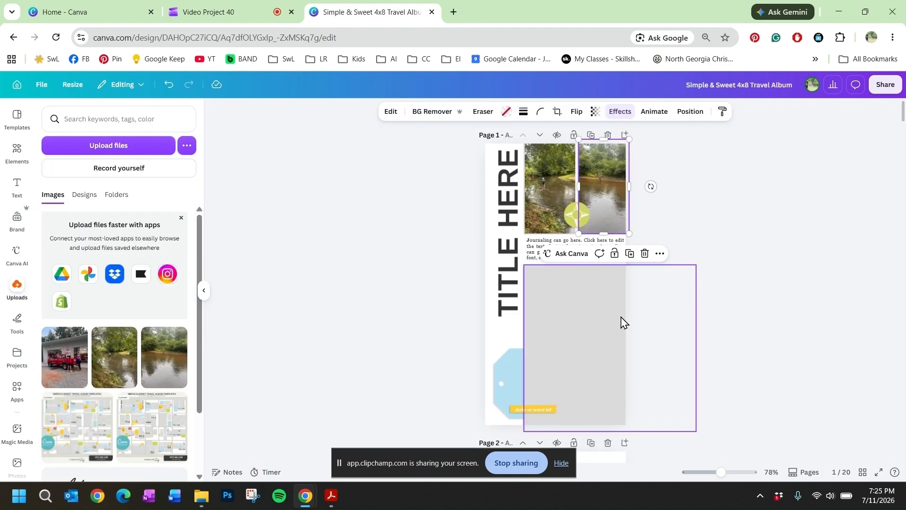
Step: Place the red truck photo in the large lower frame on page 1 and clear that frame
left_click(621, 322)
left_click_drag(66, 358, 585, 331)
double_click(576, 340)
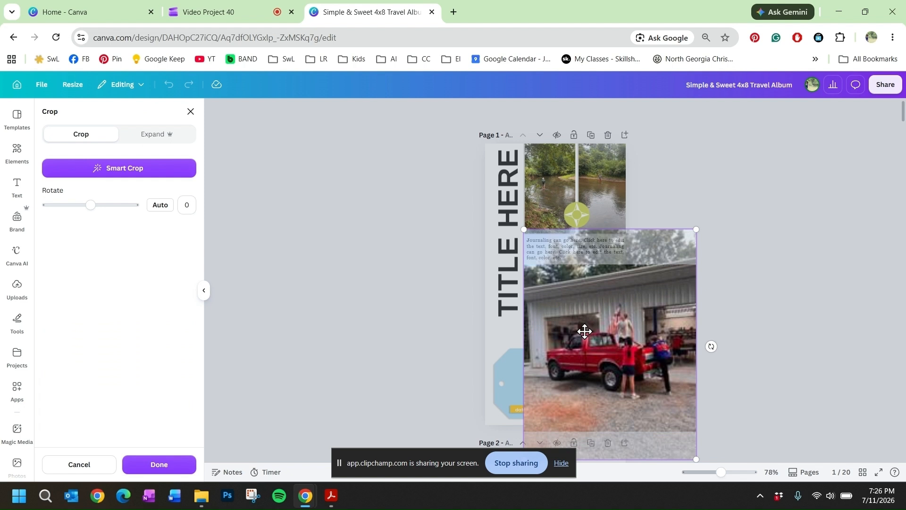
key("Delete")
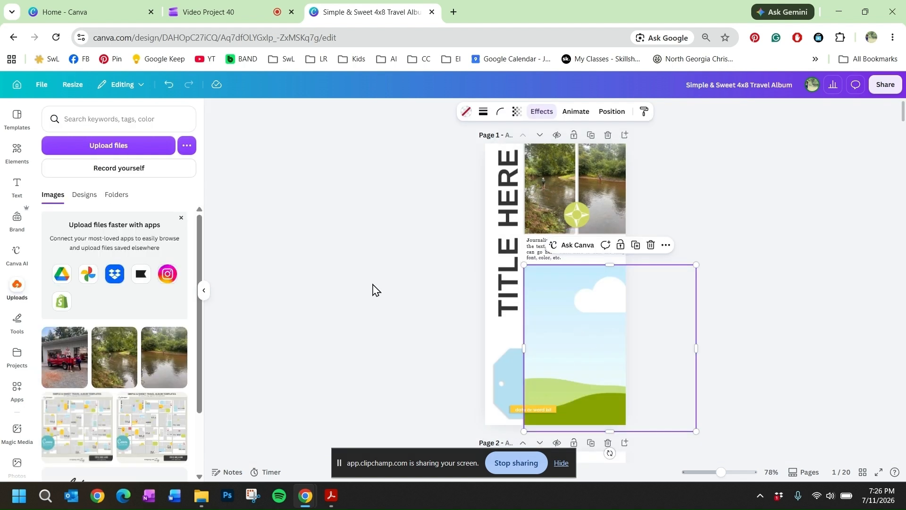
Step: Upload "ks_reel fun patterned paper 11.png" from the patterns folder of the ks_reel fun papers kit
left_click(142, 149)
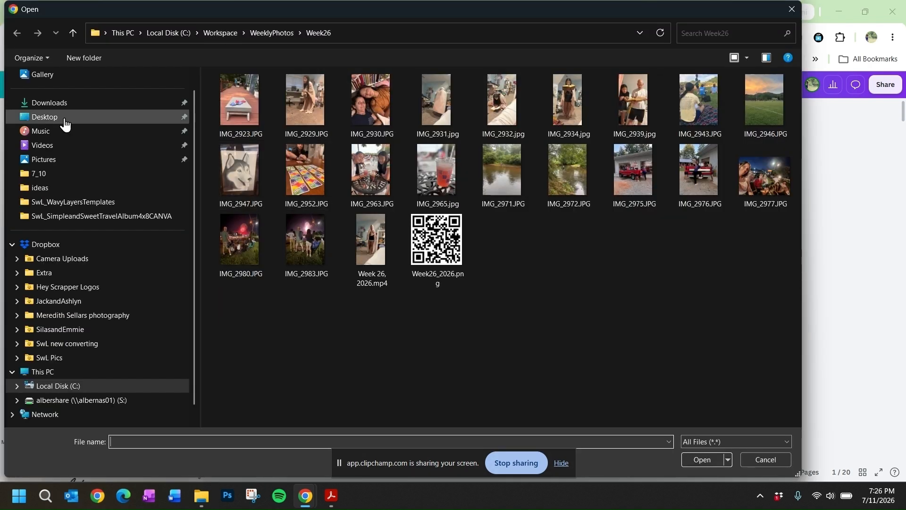
left_click(216, 40)
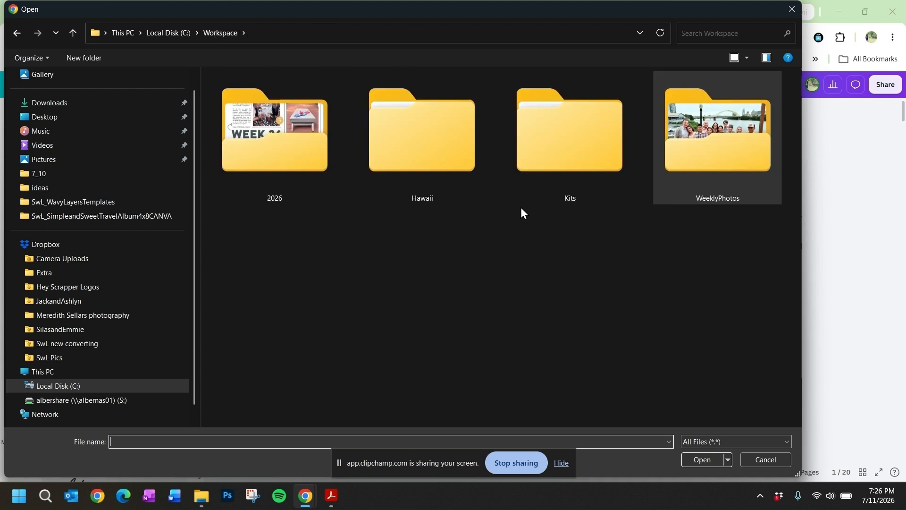
double_click(568, 159)
left_click(285, 131)
double_click(285, 130)
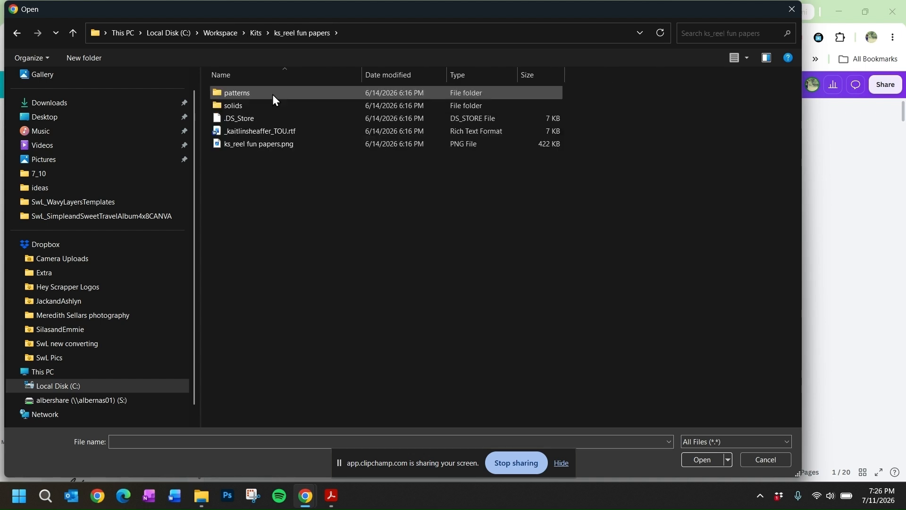
double_click(273, 95)
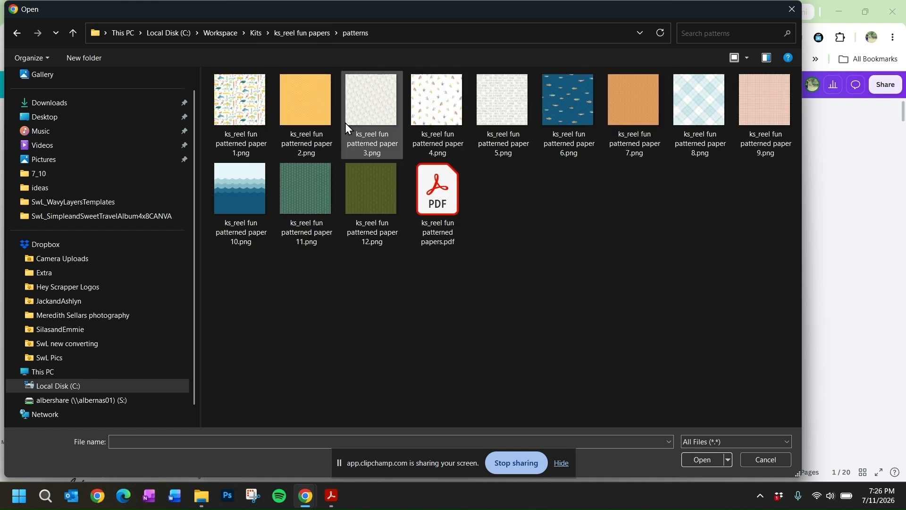
double_click(289, 170)
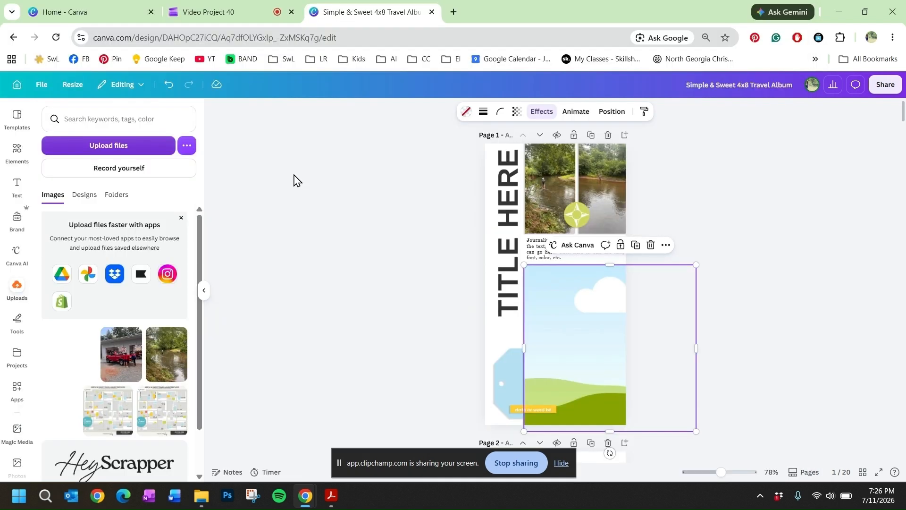
Step: Upload "ks_reel fun element 12.png" and the fish "ks_reel fun element 6.png" from the kit's PNG elements folder
left_click(87, 149)
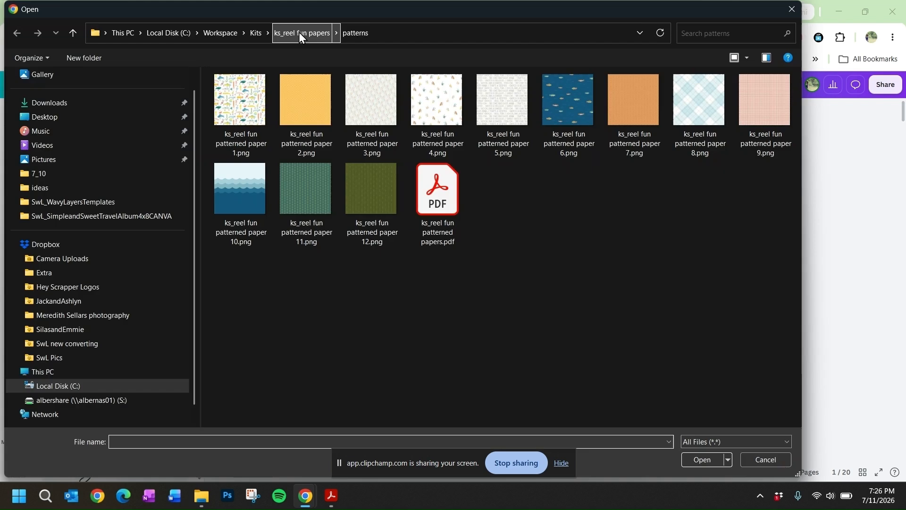
left_click(256, 33)
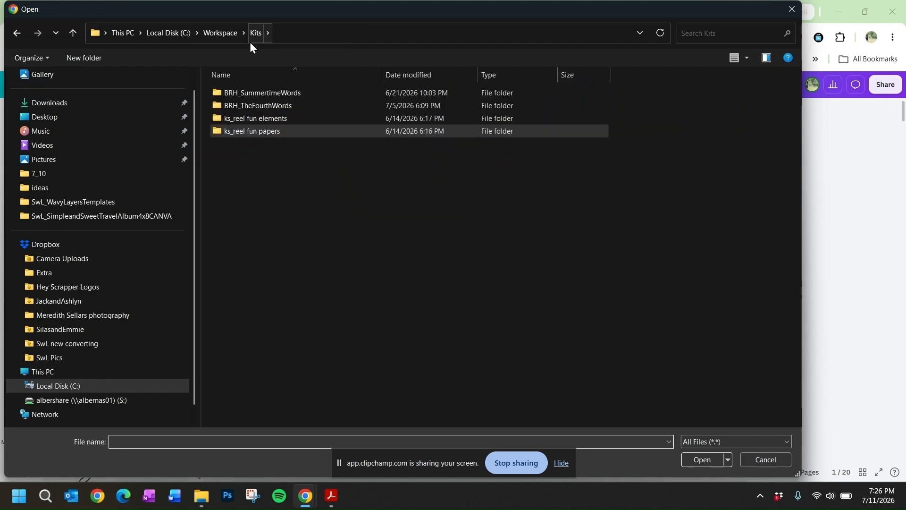
double_click(272, 122)
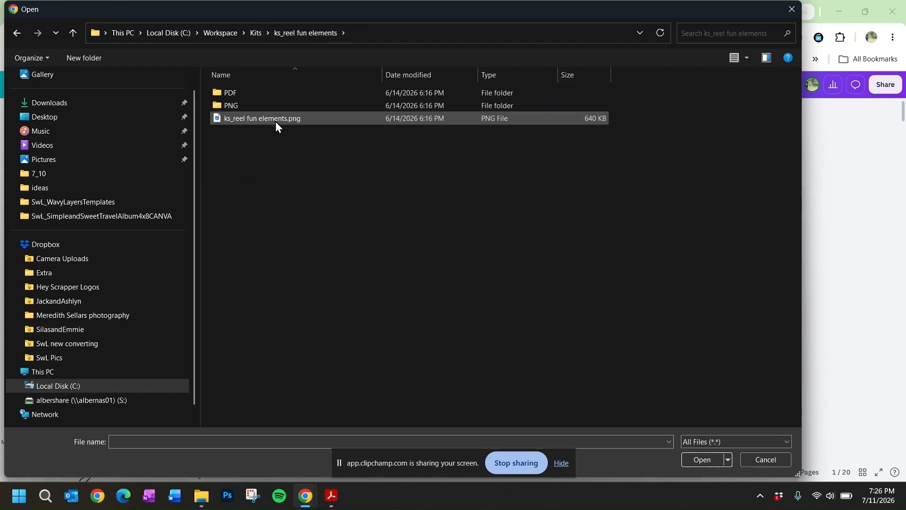
double_click(270, 105)
left_click(435, 187)
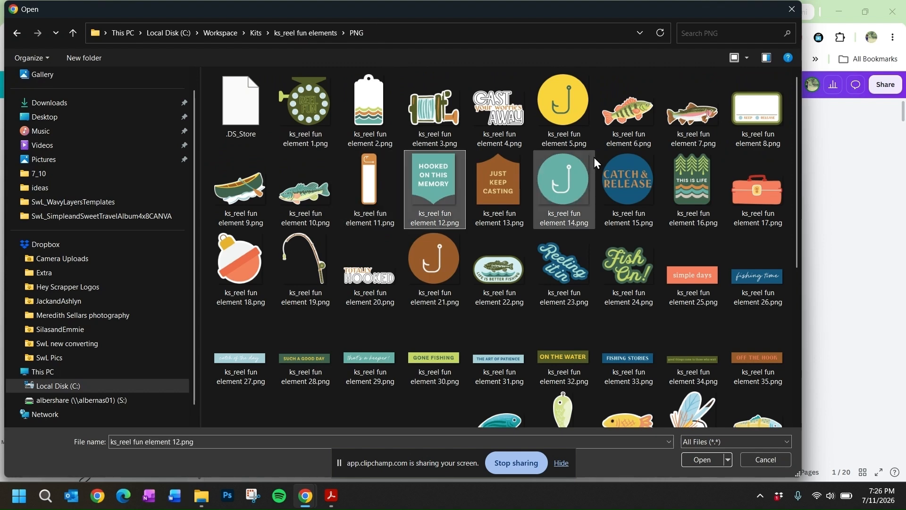
left_click(630, 115, "ctrl")
left_click(698, 458)
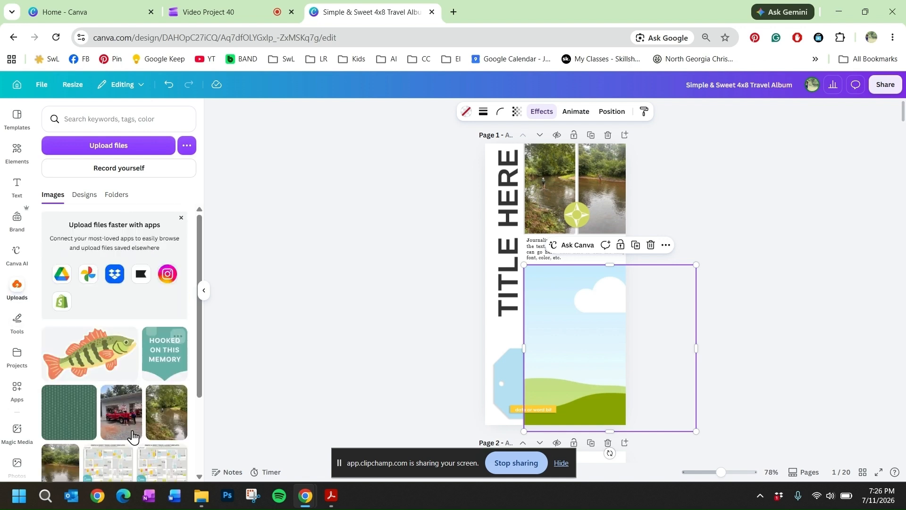
Step: Fill the large lower frame on page 1 with the green patterned paper and add the fish sticker at reduced size over it
left_click_drag(92, 427, 571, 373)
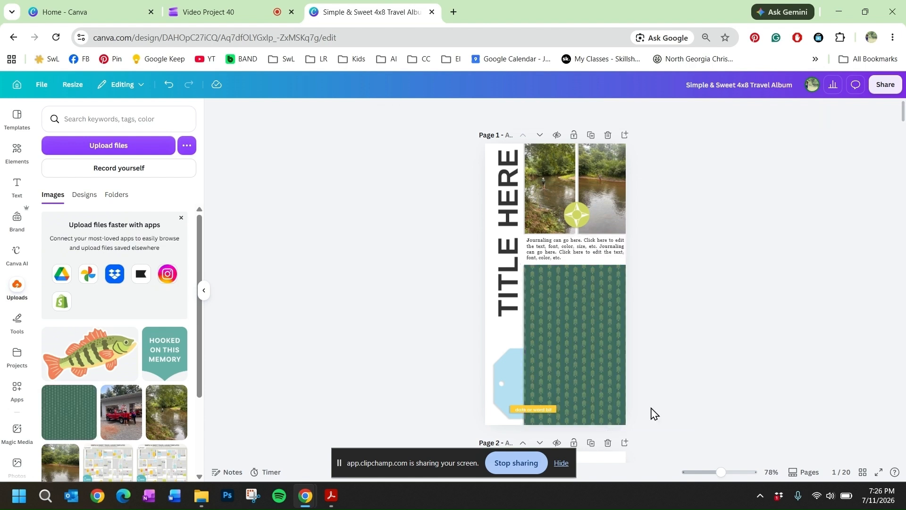
left_click(593, 355)
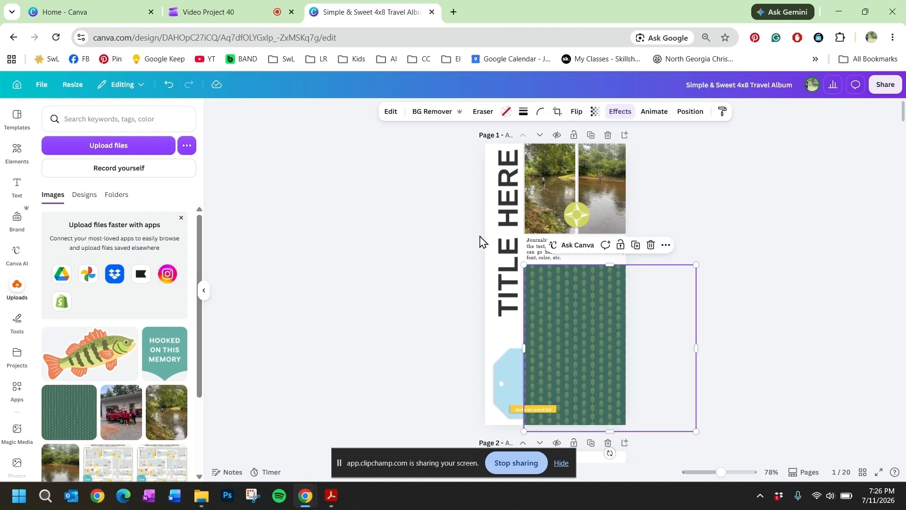
left_click(86, 361)
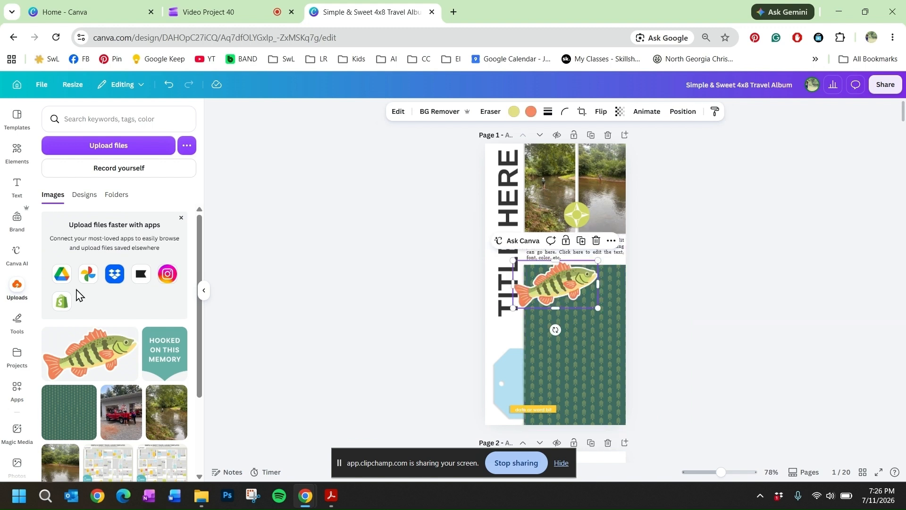
left_click_drag(598, 261, 583, 301)
key("ctrl+z")
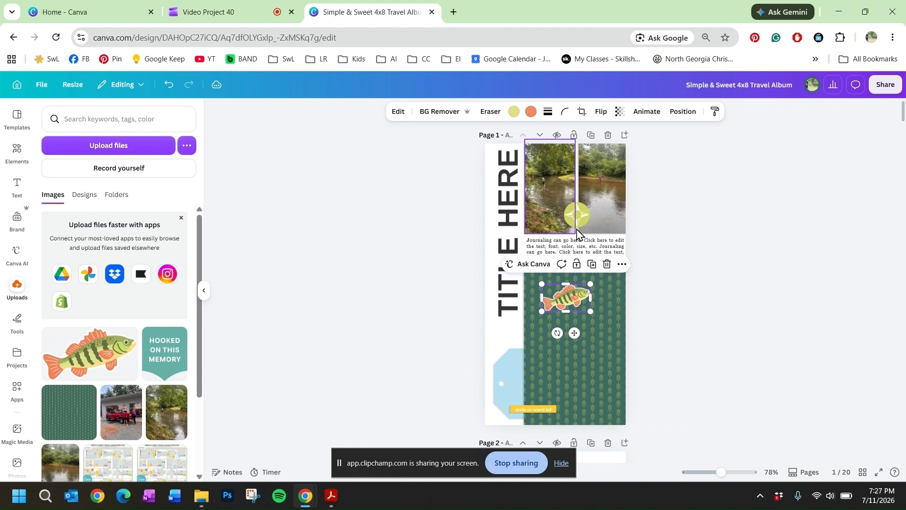
Step: Remove the compass star and the green fill from the round badge between the two upper photos
left_click(579, 214)
key("Escape")
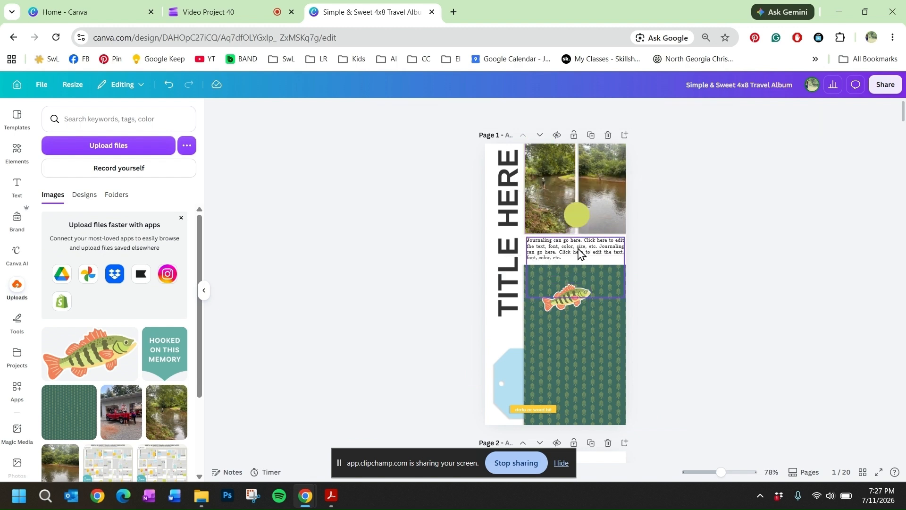
left_click(579, 213)
key("Delete")
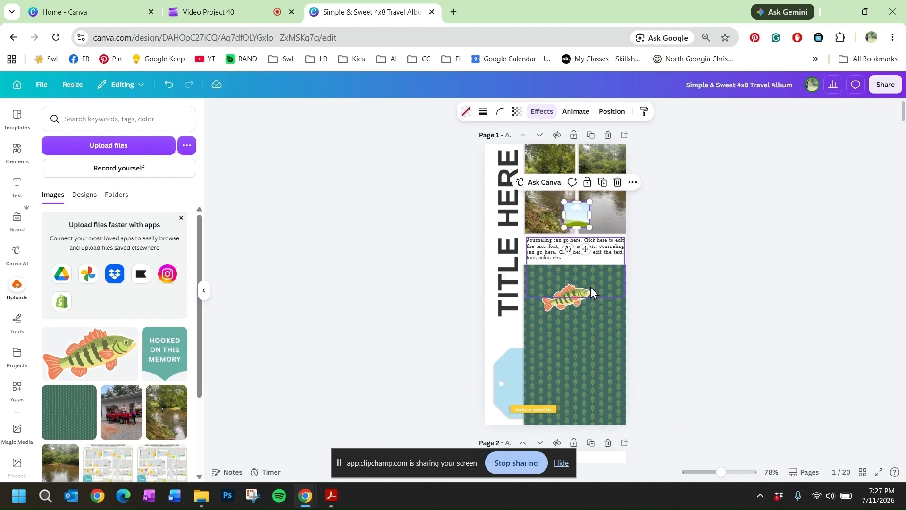
Step: Delete the empty round badge frame and move the fish sticker into its place between the two upper photos
key("Delete")
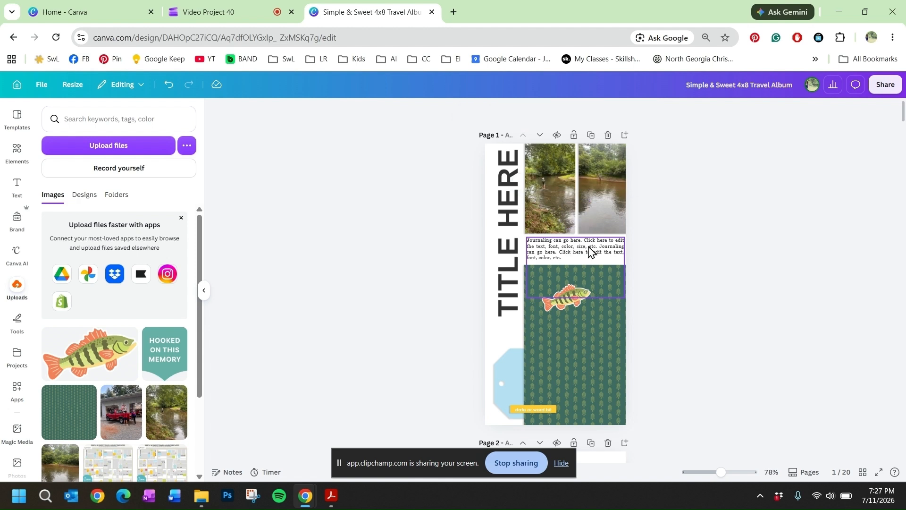
left_click(578, 286)
left_click(579, 293)
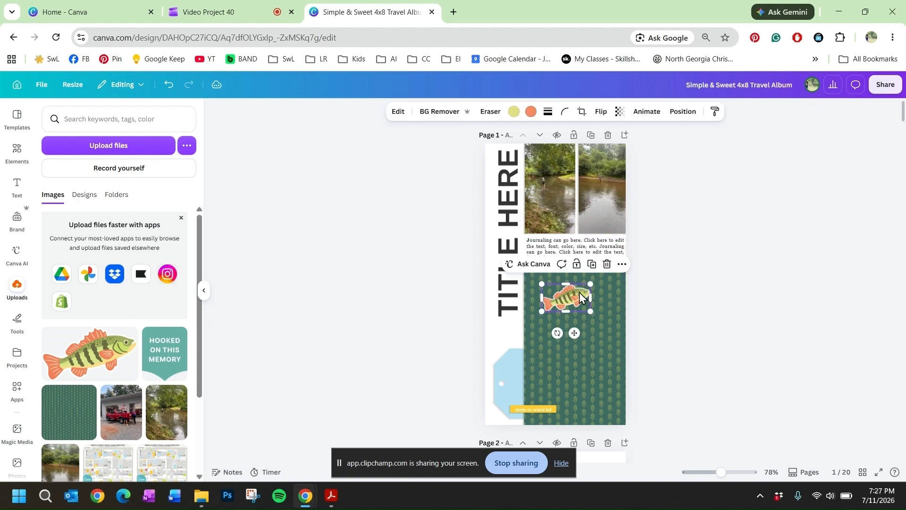
left_click_drag(579, 292, 585, 212)
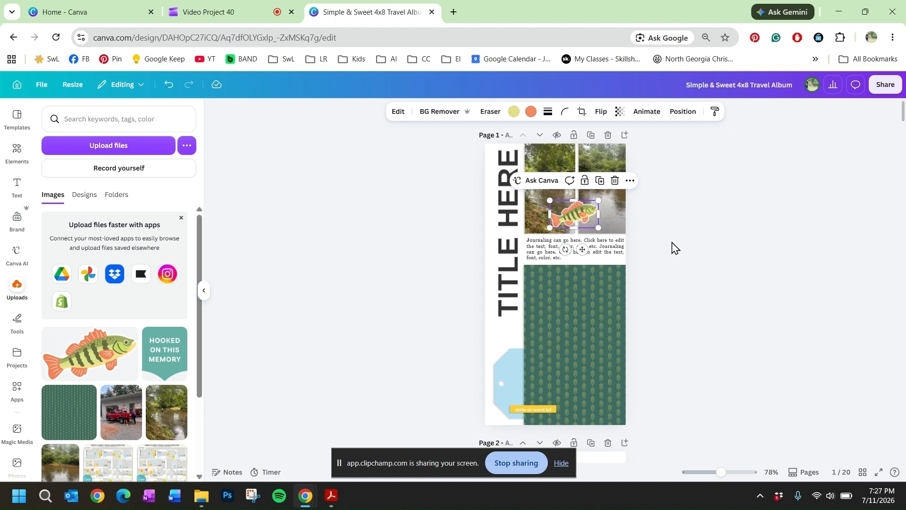
Step: Apply a Drop shadow to the fish sticker
left_click(396, 114)
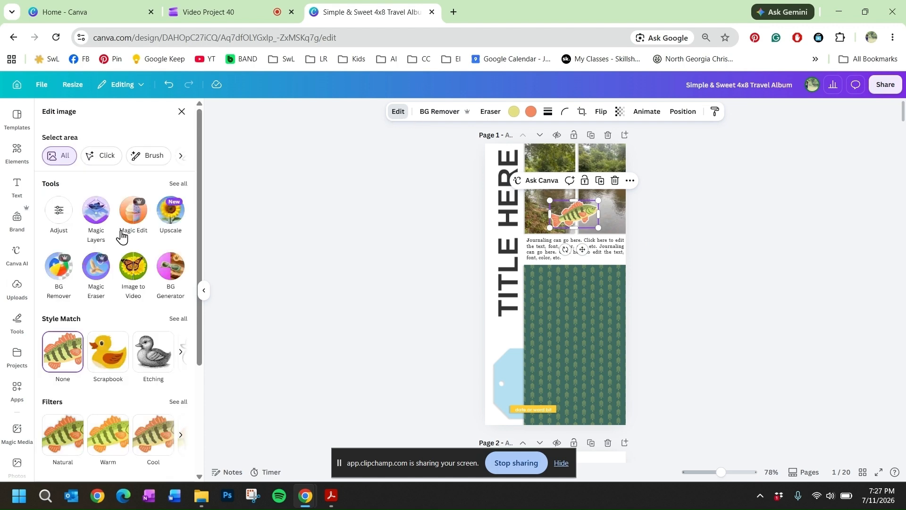
scroll(147, 243, "down", 3)
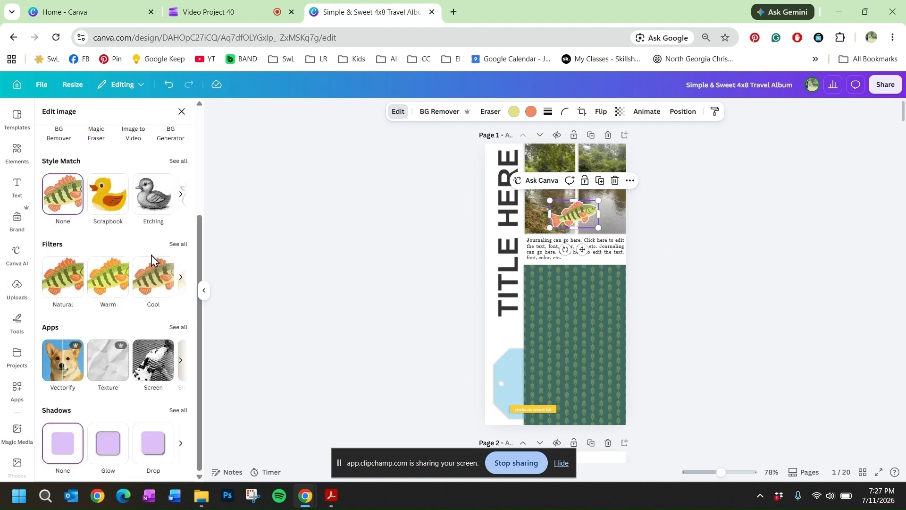
left_click(151, 453)
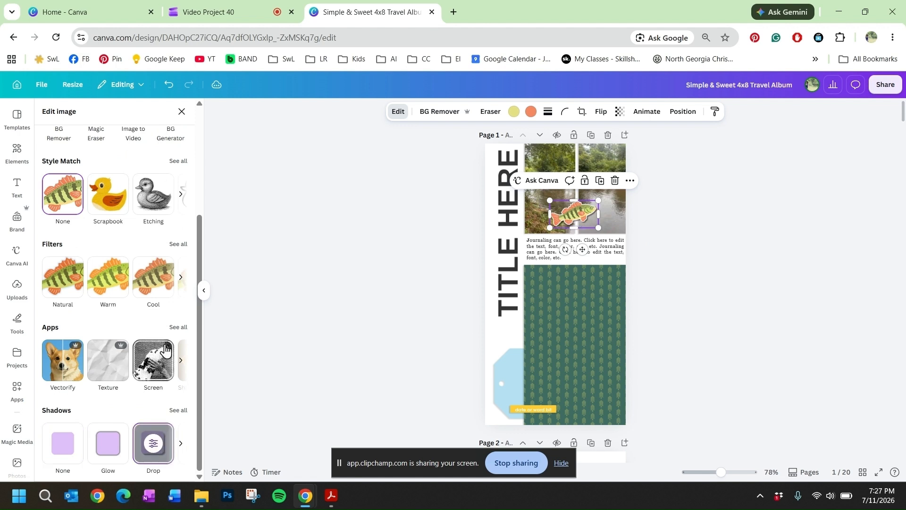
Step: Adjust the fish's drop shadow to blur 18 and angle 36, and reduce its distance and intensity
left_click(154, 444)
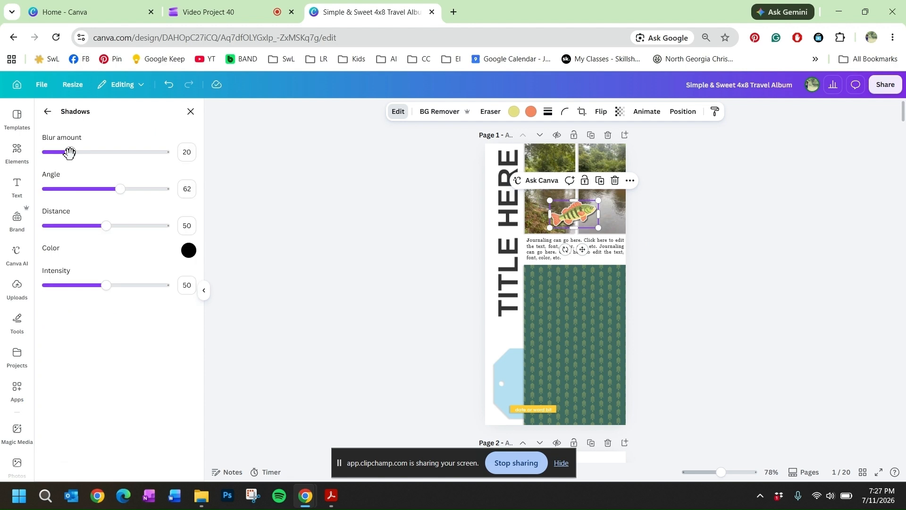
left_click_drag(69, 152, 67, 151)
left_click_drag(120, 189, 89, 185)
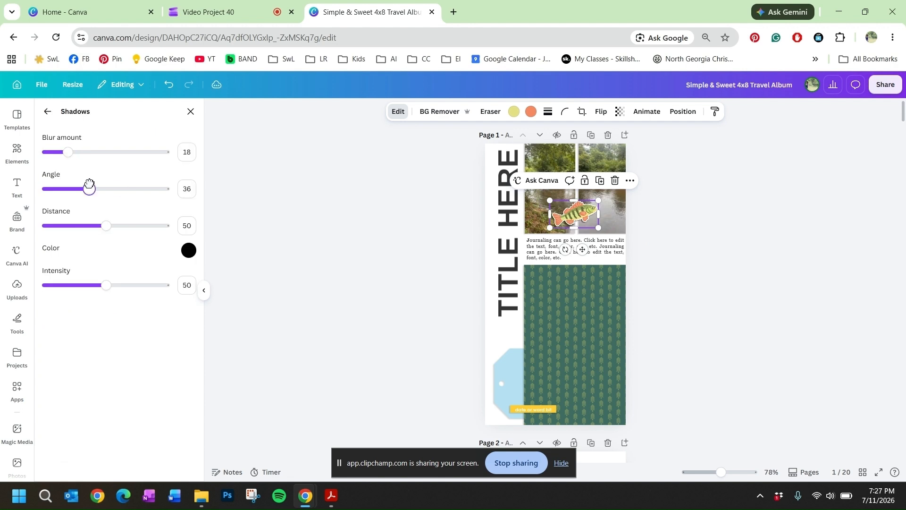
mouse_move(106, 225)
left_mouse_down()
mouse_move(125, 226)
mouse_move(89, 226)
left_mouse_up()
left_click_drag(106, 285, 81, 284)
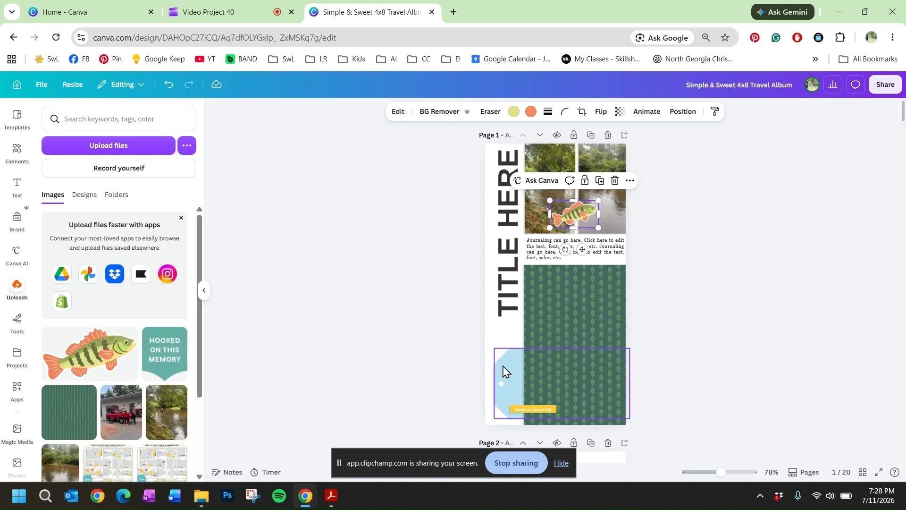
Step: Try filling the light blue tag with the green patterned paper, undo the fill, and nudge the tag slightly
left_click(503, 372)
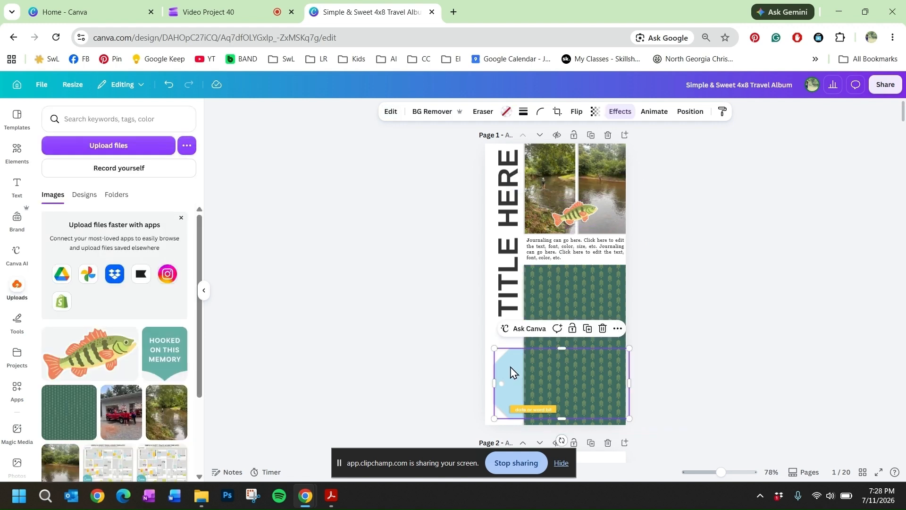
left_click_drag(69, 412, 503, 376)
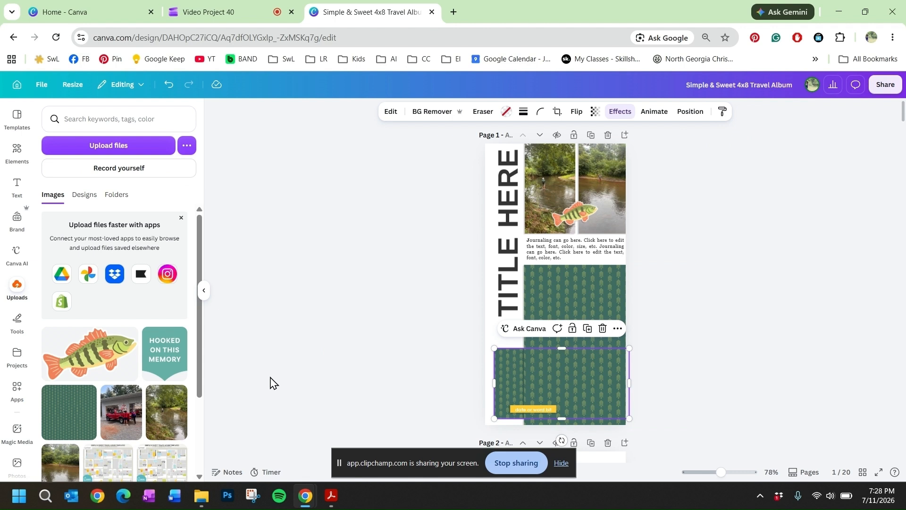
key("ctrl+z")
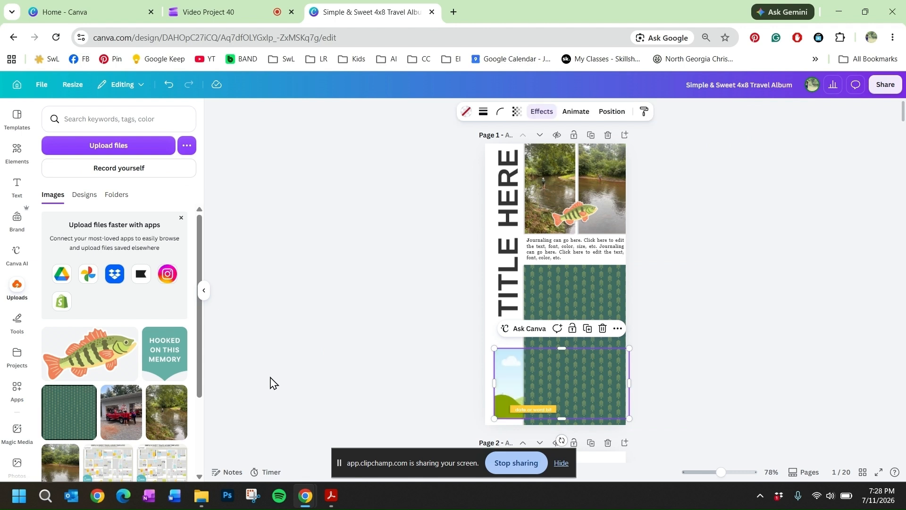
key("ctrl+z")
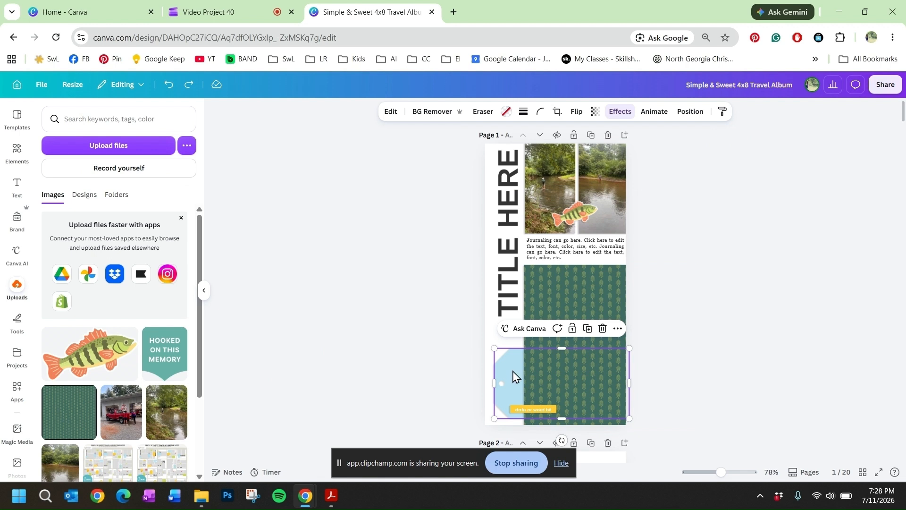
left_click_drag(513, 376, 514, 374)
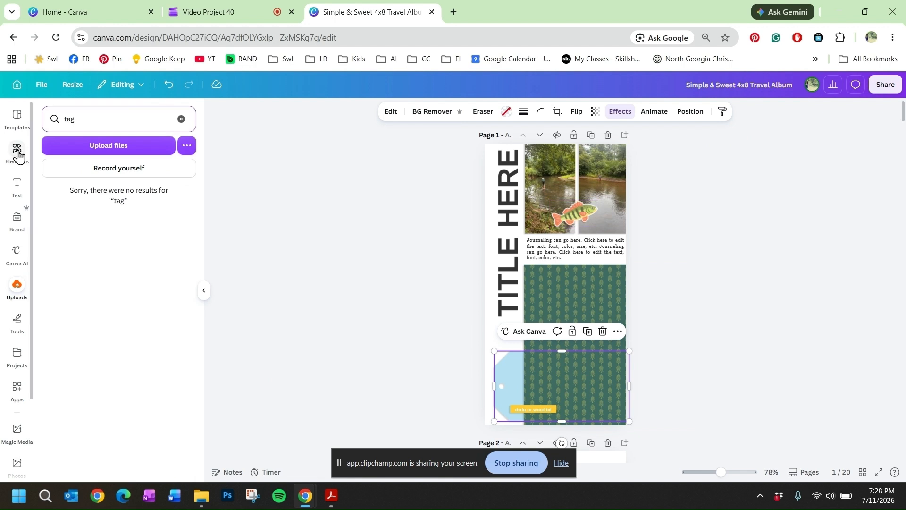
Step: Search the elements for "tags" and add the tan kraft tag with a string to page 1
left_click(17, 152)
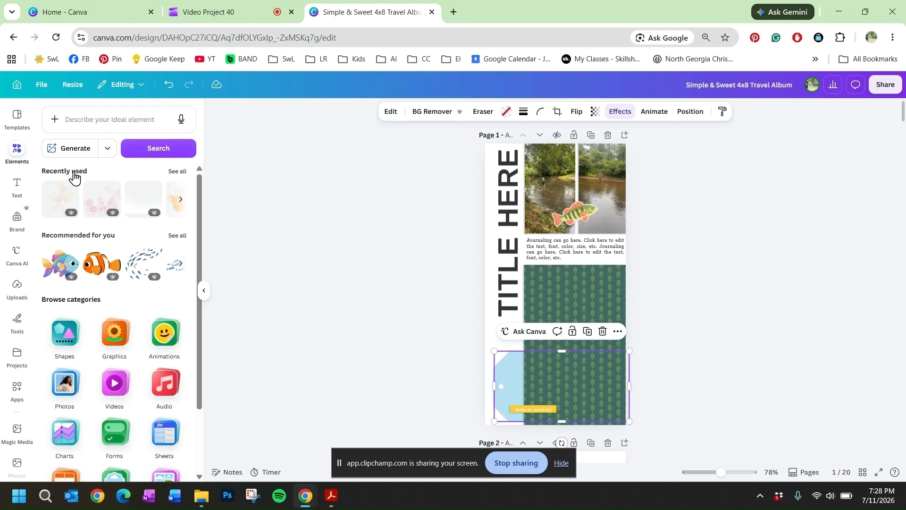
left_click(88, 121)
type("tag")
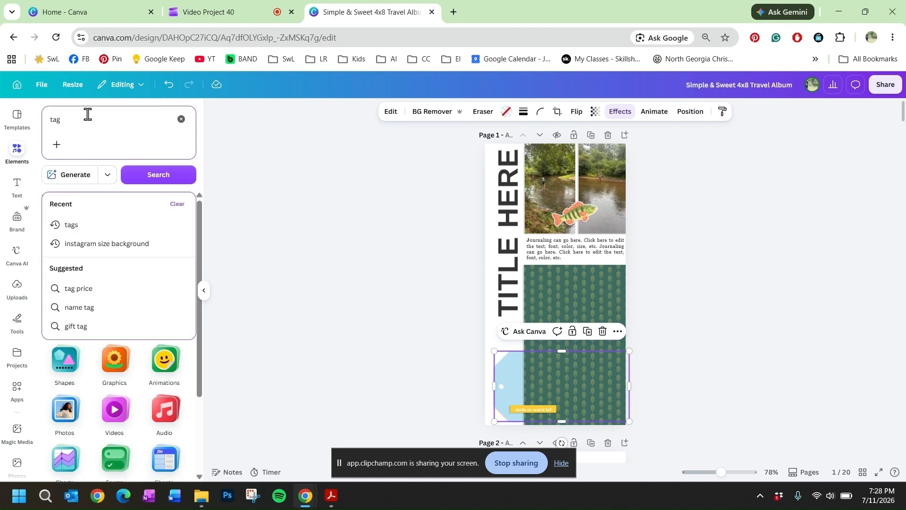
left_click(89, 226)
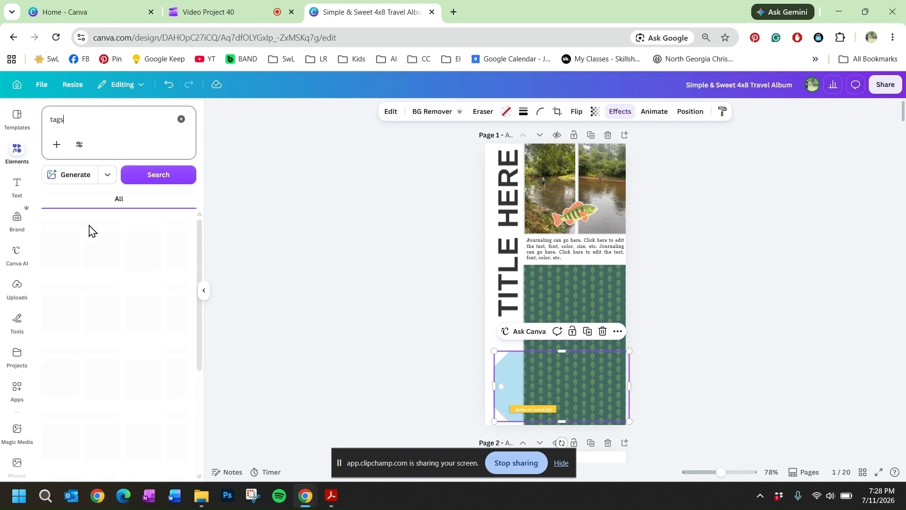
left_click(180, 251)
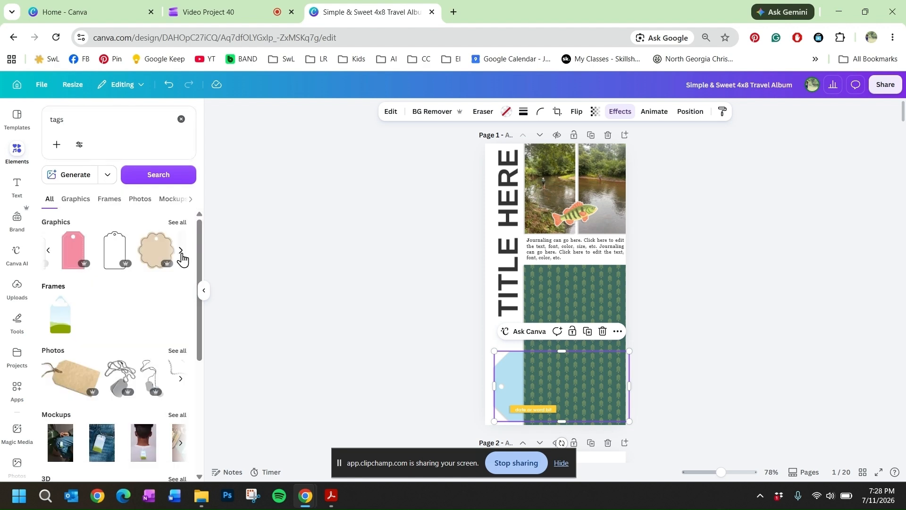
left_click(181, 252)
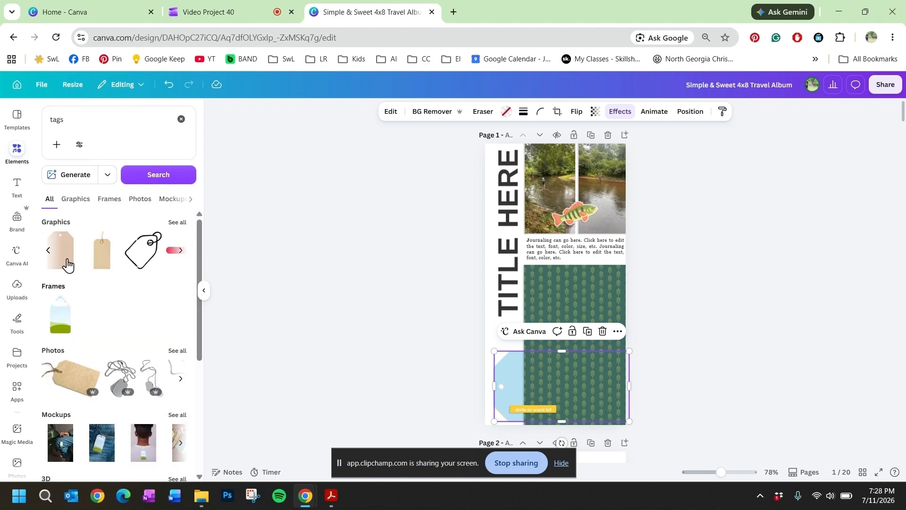
scroll(66, 264, "right", 3)
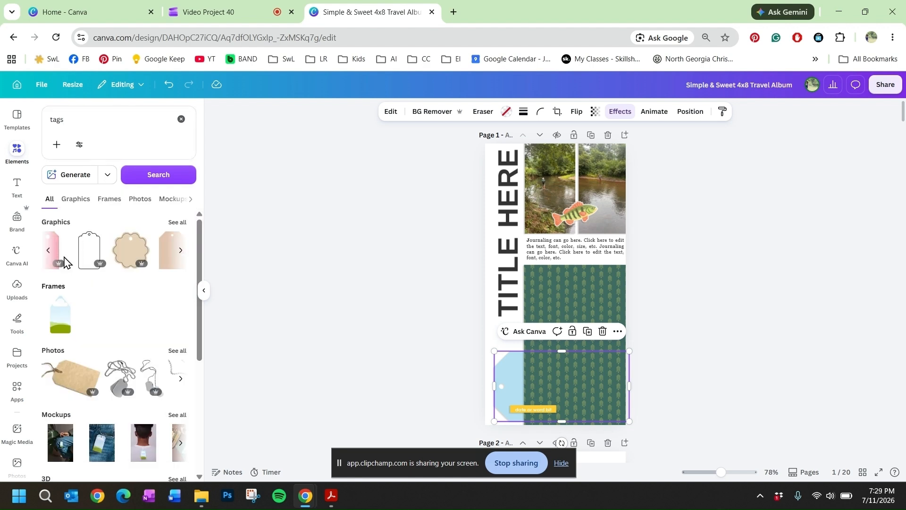
left_click(179, 257)
left_click(103, 265)
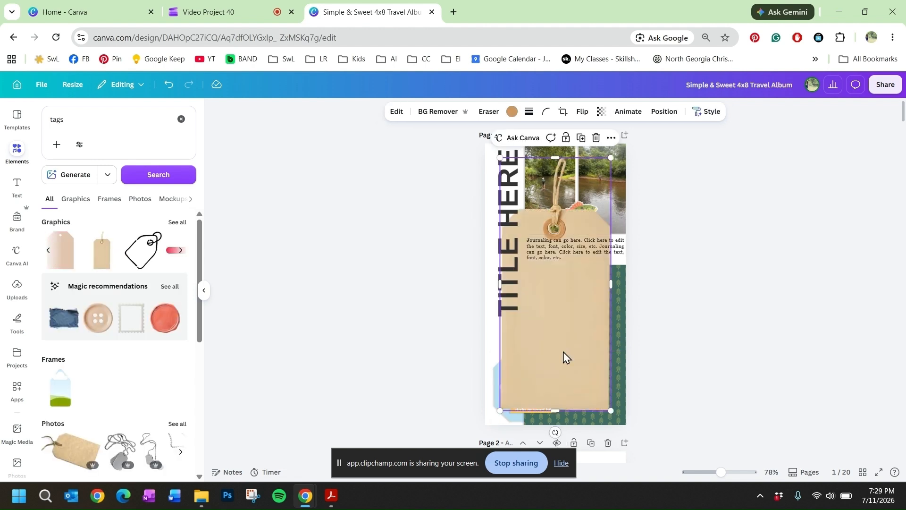
Step: Shrink the kraft tag to about 1.19 x 2.71 in, rotate it to about -89.3°, and place it over the light blue tag
left_click_drag(564, 357, 546, 355)
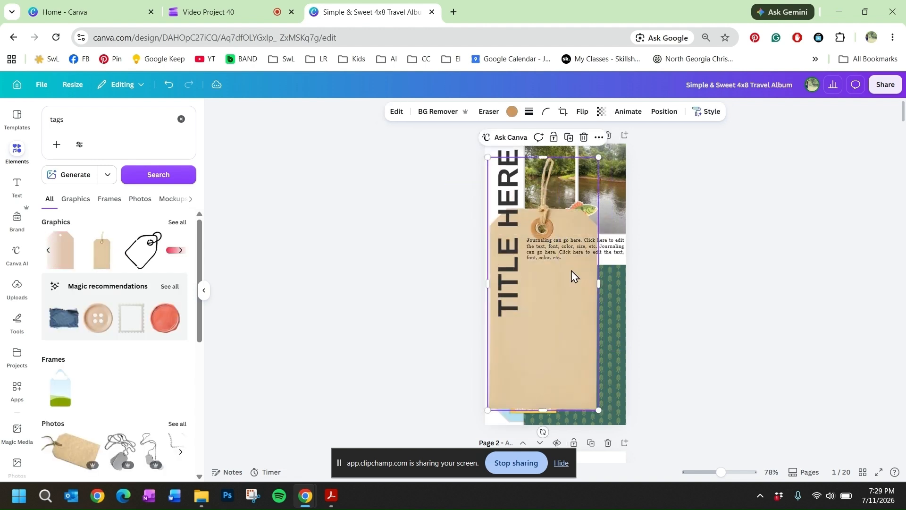
left_click_drag(599, 154, 504, 272)
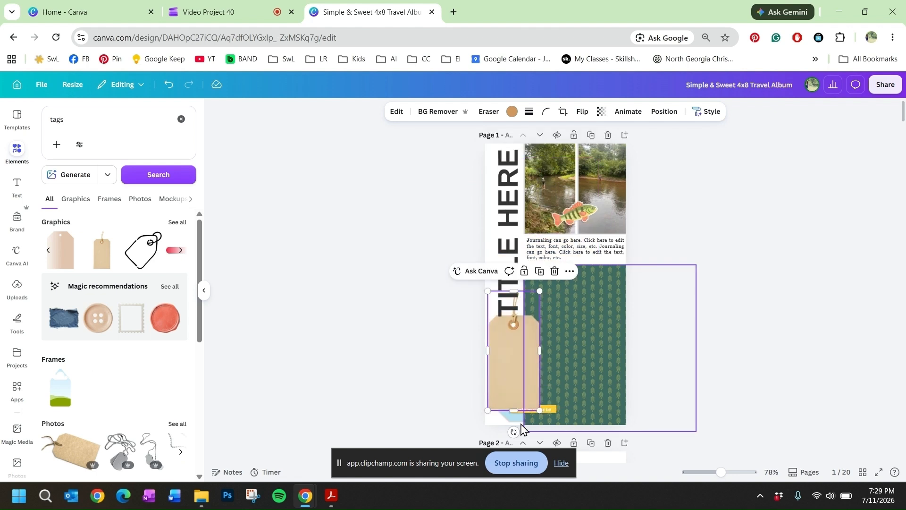
left_click_drag(514, 431, 583, 351)
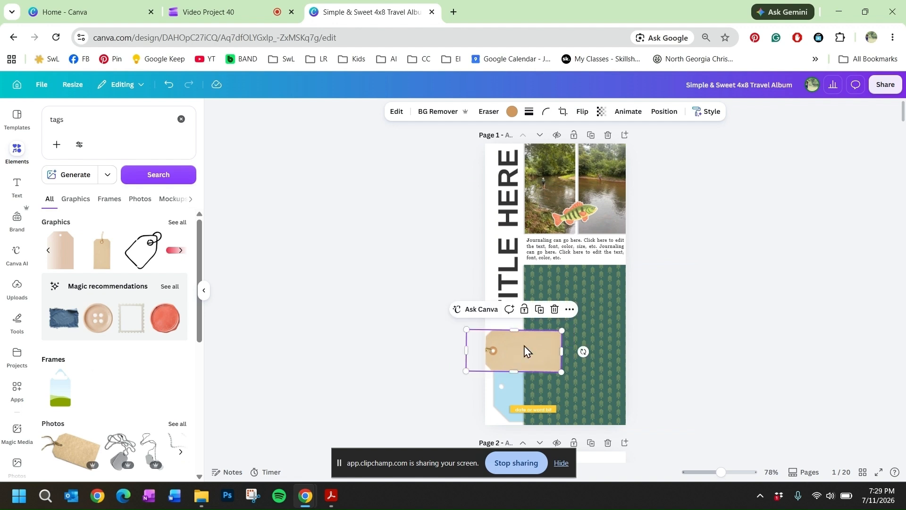
mouse_move(525, 352)
left_mouse_down()
mouse_move(509, 368)
mouse_move(528, 368)
left_mouse_up()
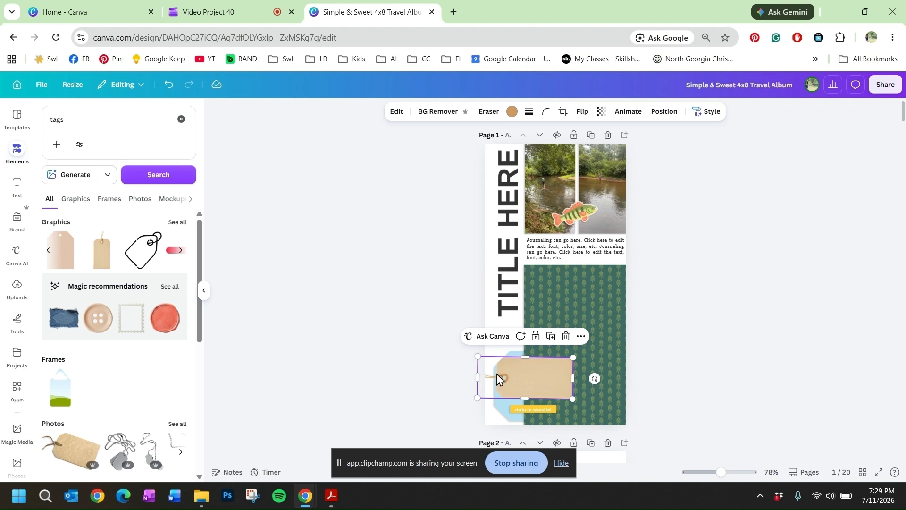
Step: Send the kraft tag backward so it sits behind the green patterned paper
left_click(581, 337)
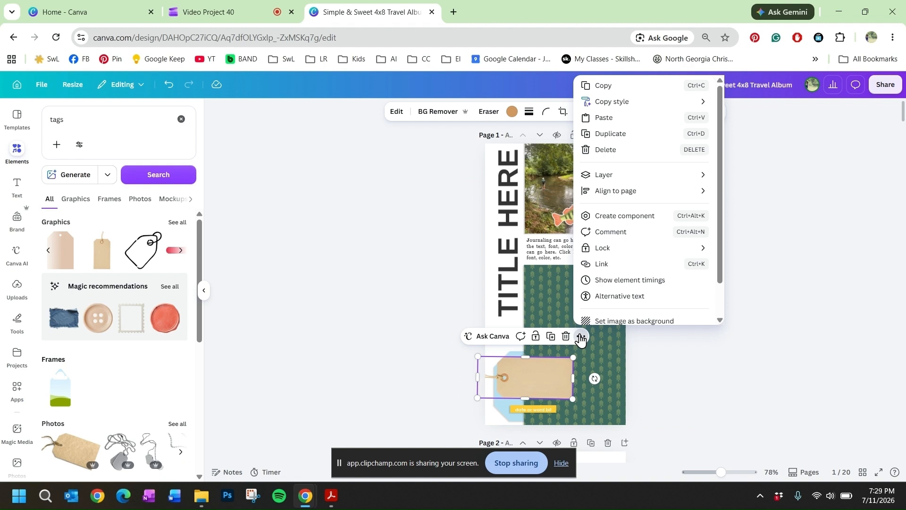
mouse_move(612, 176)
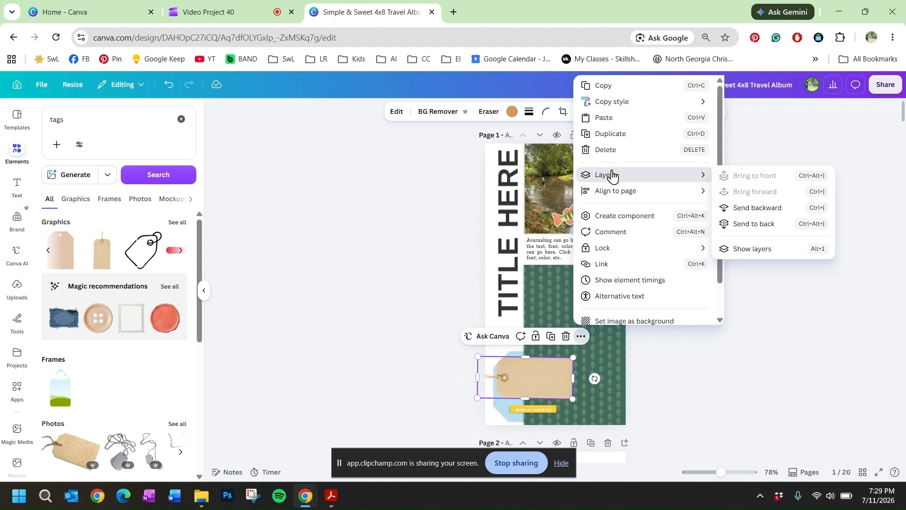
left_click(745, 209)
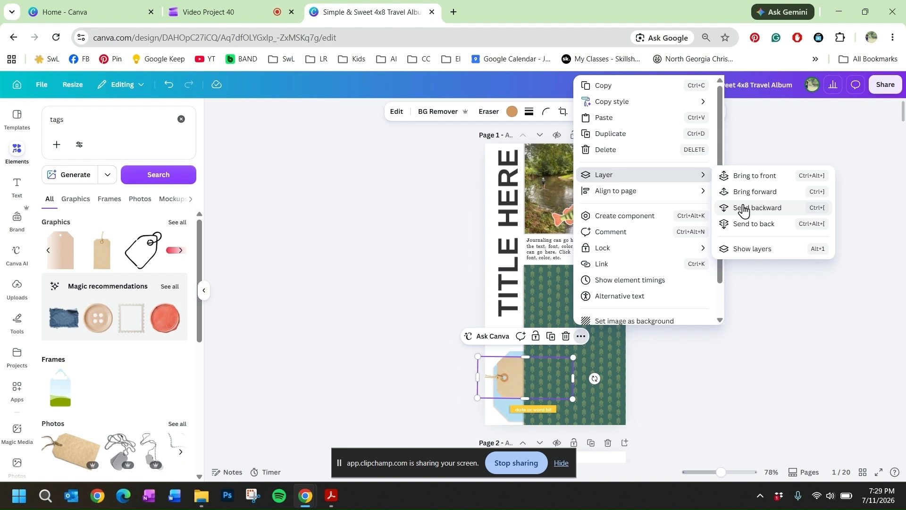
left_click(709, 400)
Step: Find the light blue tag's layer beneath the kraft tag in the page's layer list and remove its blue fill
left_click(519, 371)
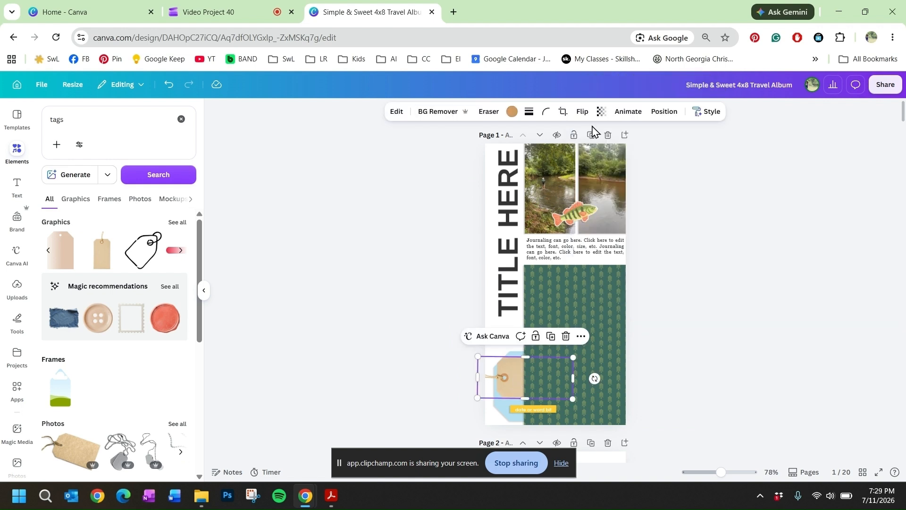
left_click(663, 113)
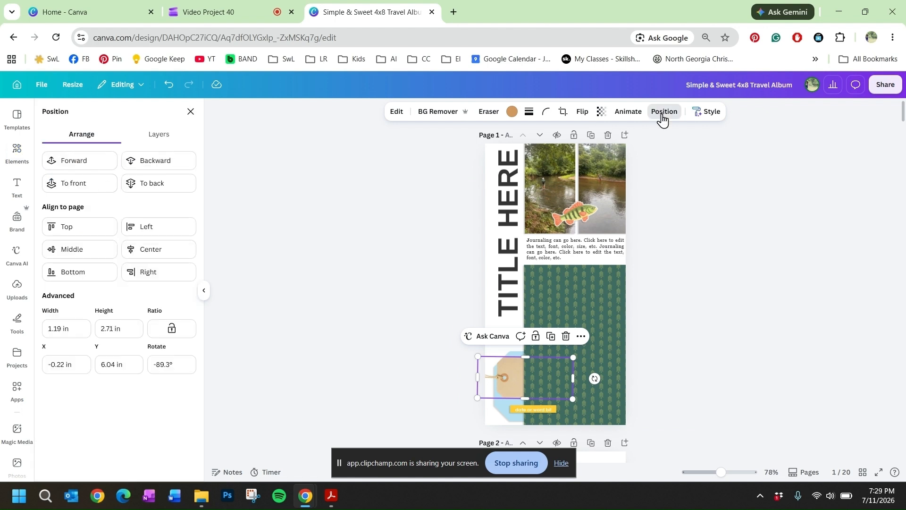
left_click(169, 138)
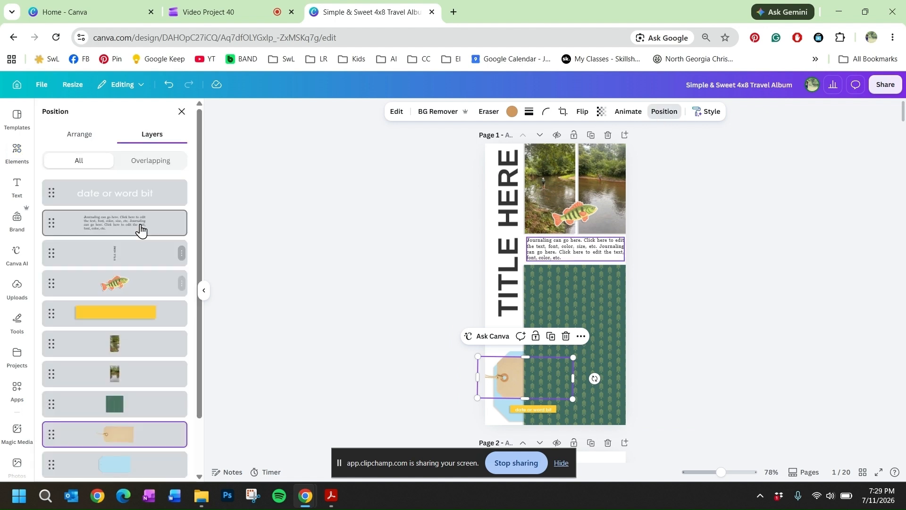
scroll(139, 230, "down", 1)
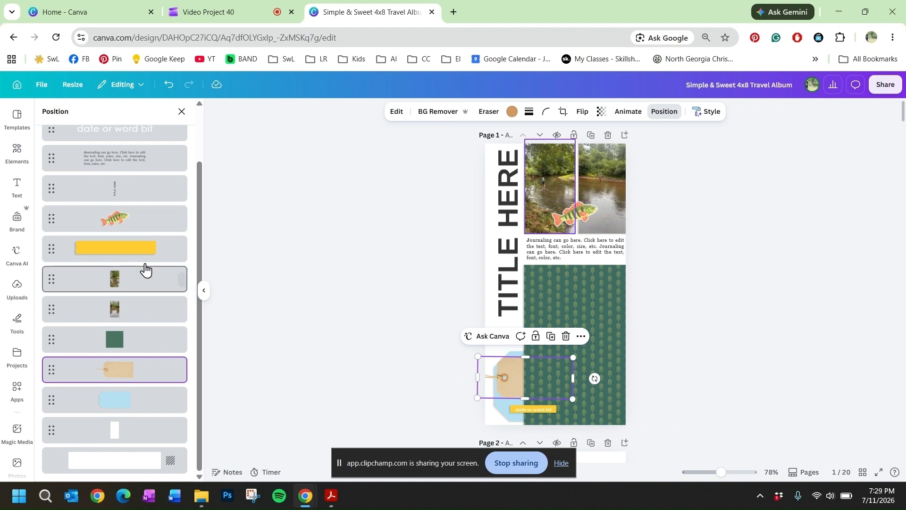
scroll(145, 269, "up", 1)
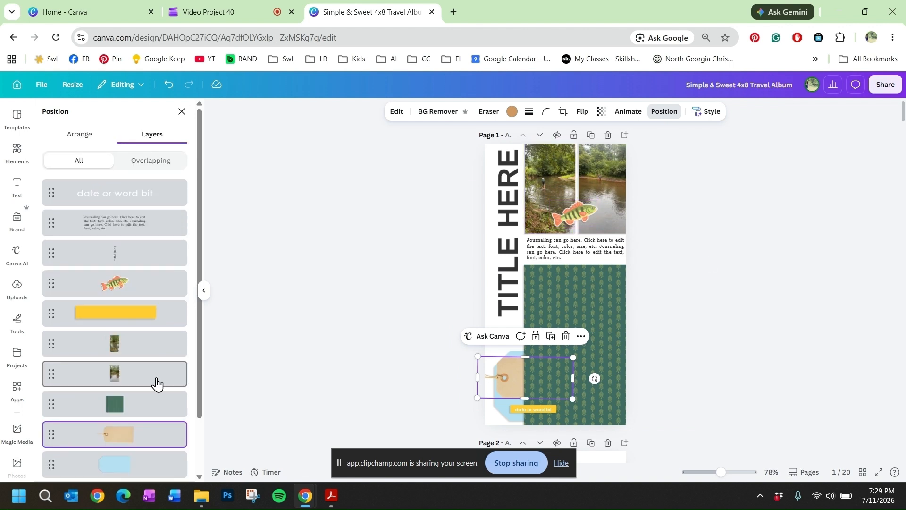
scroll(122, 406, "down", 1)
left_click(122, 405)
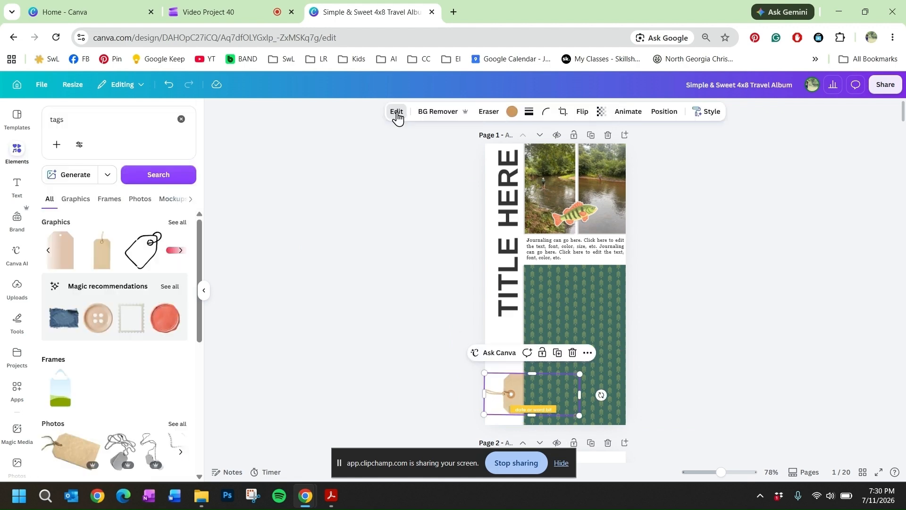
Step: Add a drop shadow to the kraft tag with an angle of 40 and an intensity of 32
left_click(396, 113)
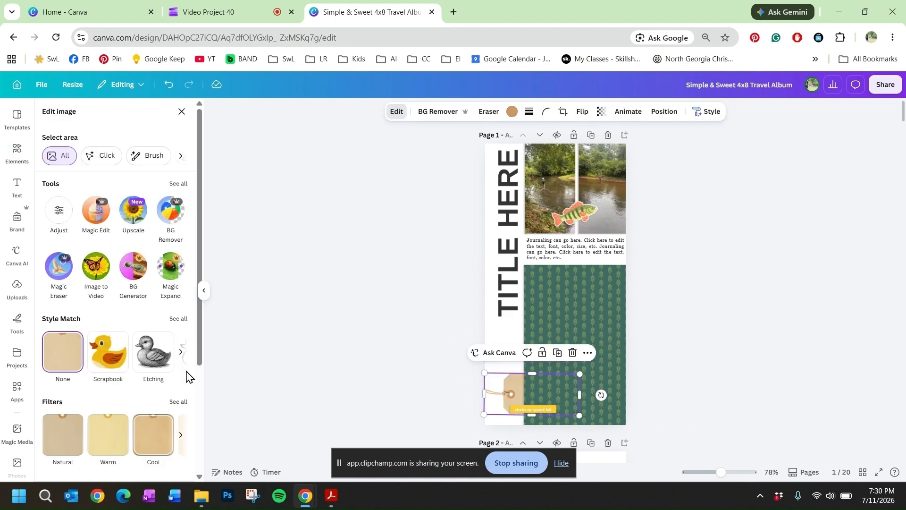
scroll(157, 339, "down", 3)
left_click(155, 452)
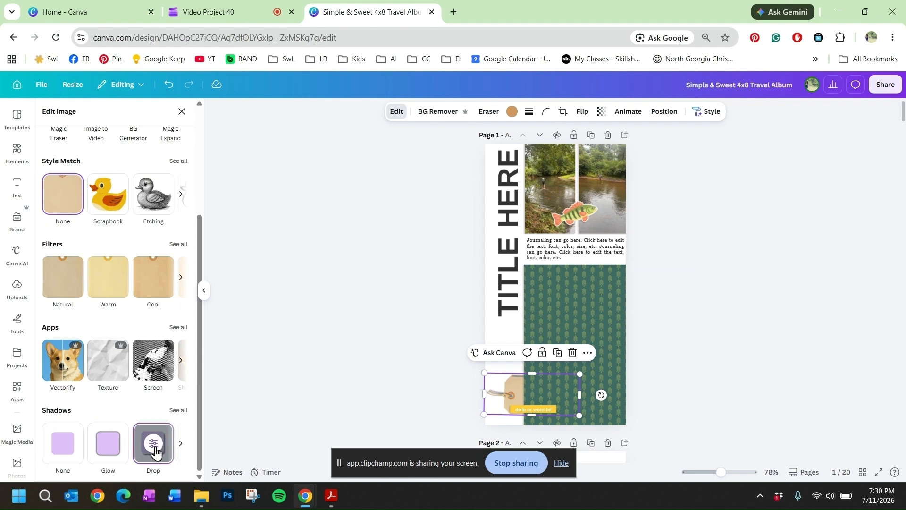
left_click(153, 443)
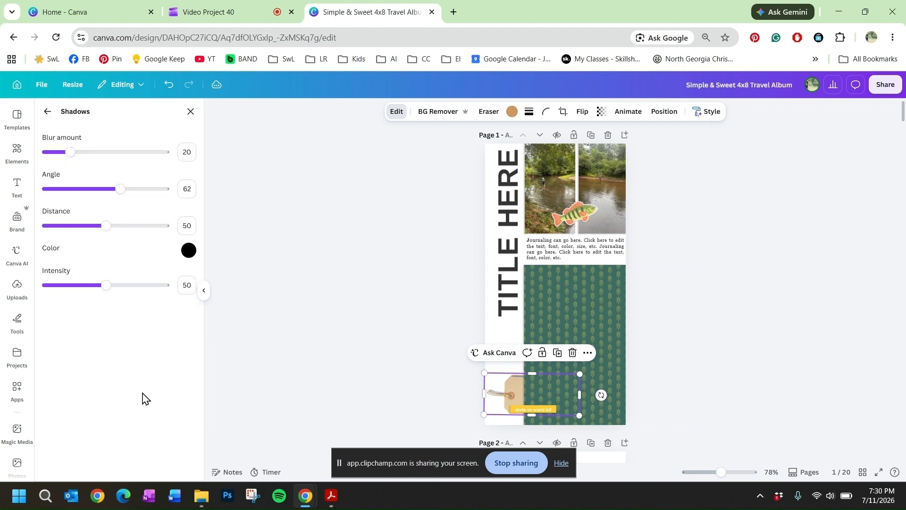
left_click_drag(116, 190, 94, 189)
left_click(85, 285)
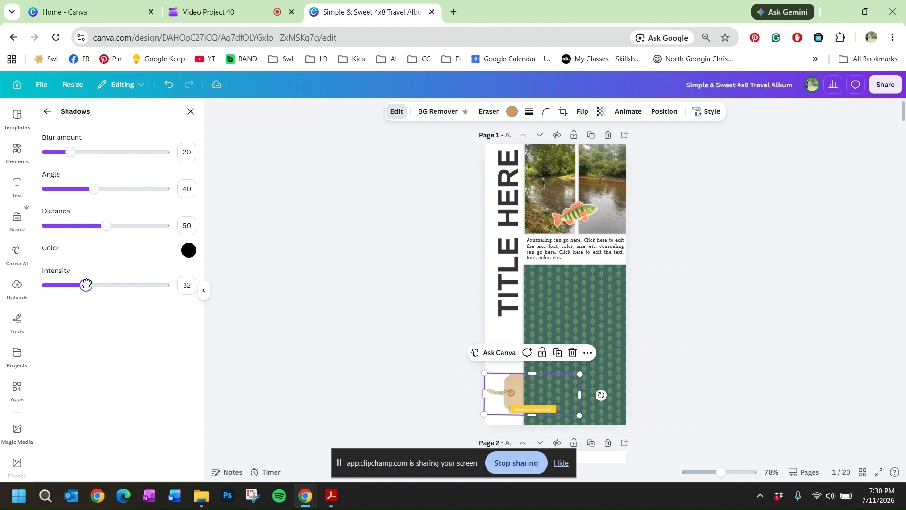
Step: Replace the vertical title text on page 1 with "FISHING" and move it up to the top of the white strip
double_click(516, 175)
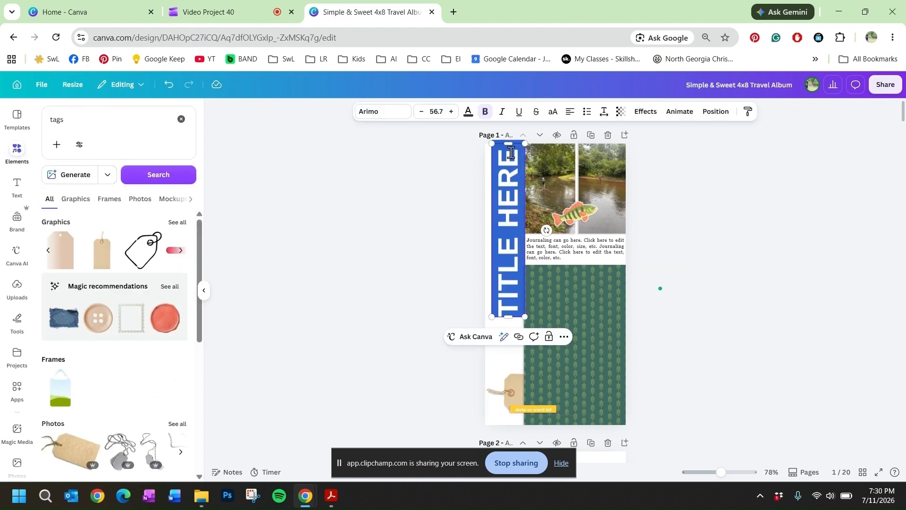
type("fi")
key("BackSpace")
key("BackSpace")
type("F")
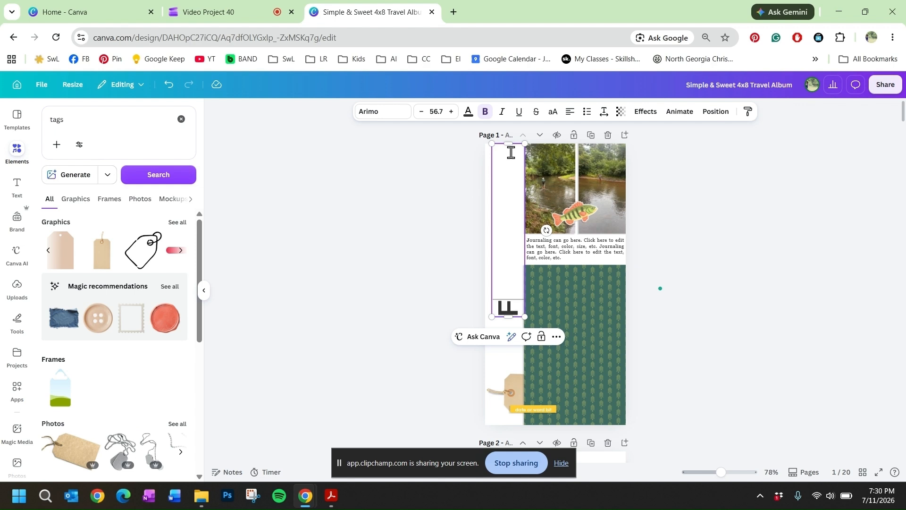
type("ISHING")
left_click(381, 246)
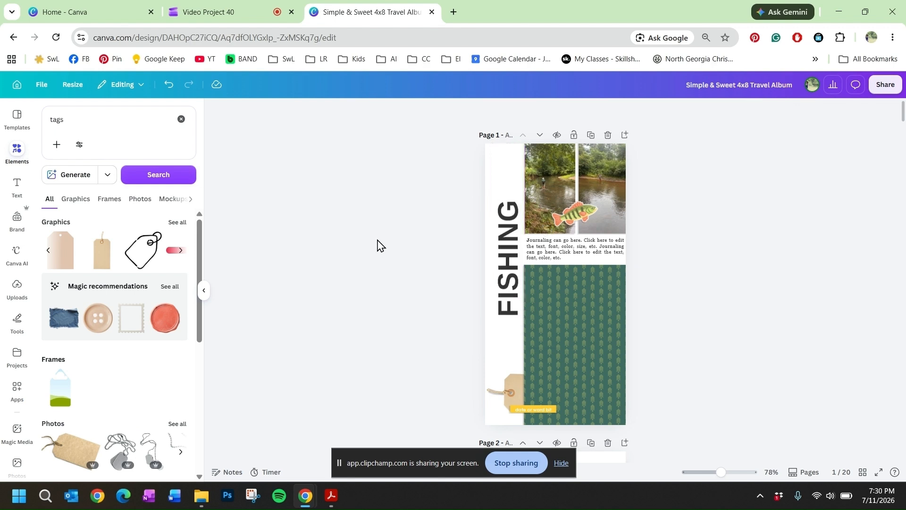
left_click_drag(512, 212, 505, 156)
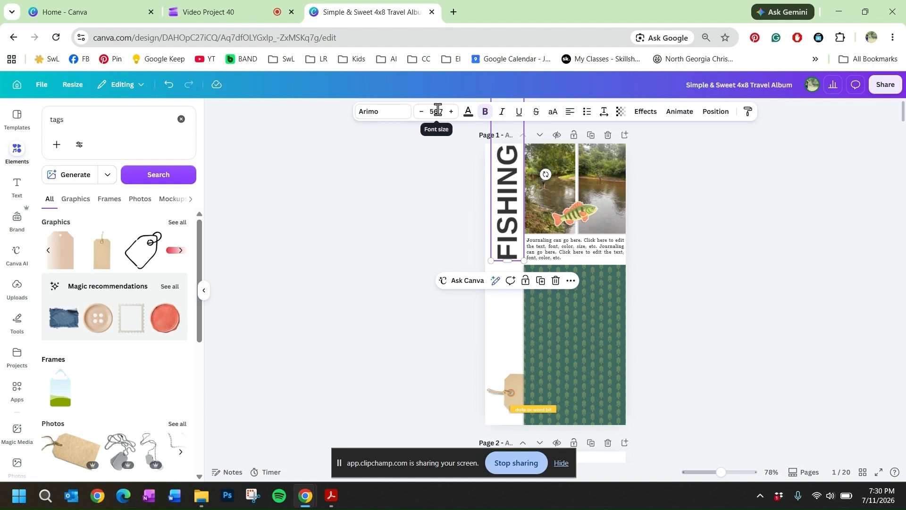
double_click(569, 256)
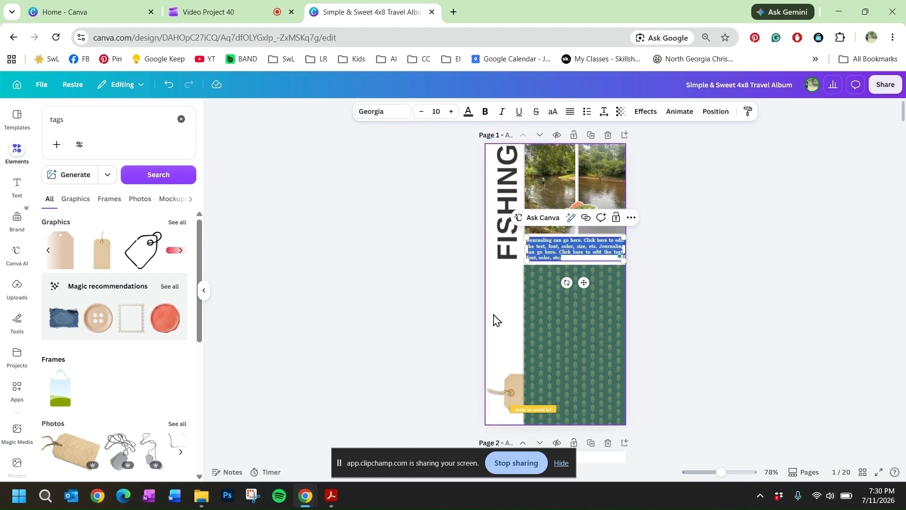
left_click(582, 262)
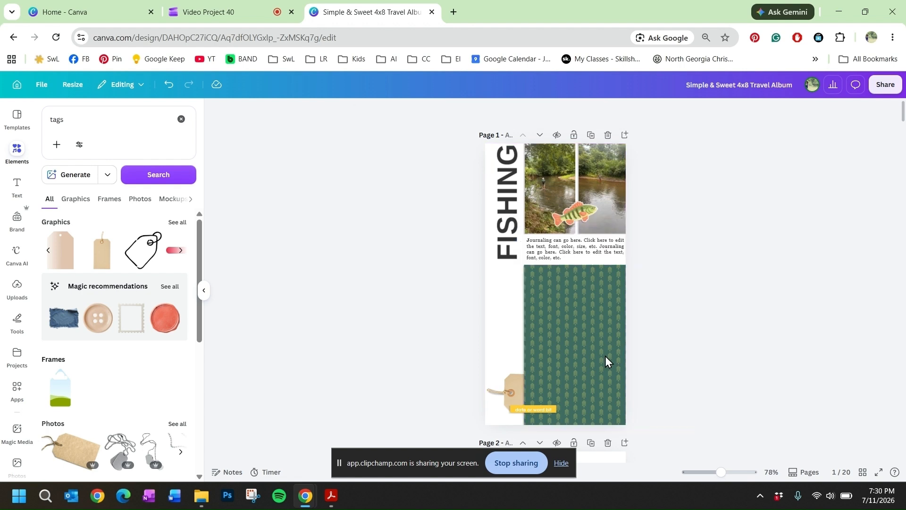
Step: Recolor the yellow strip behind "date or word bit" with the light olive green from the photo colors
left_click(539, 408)
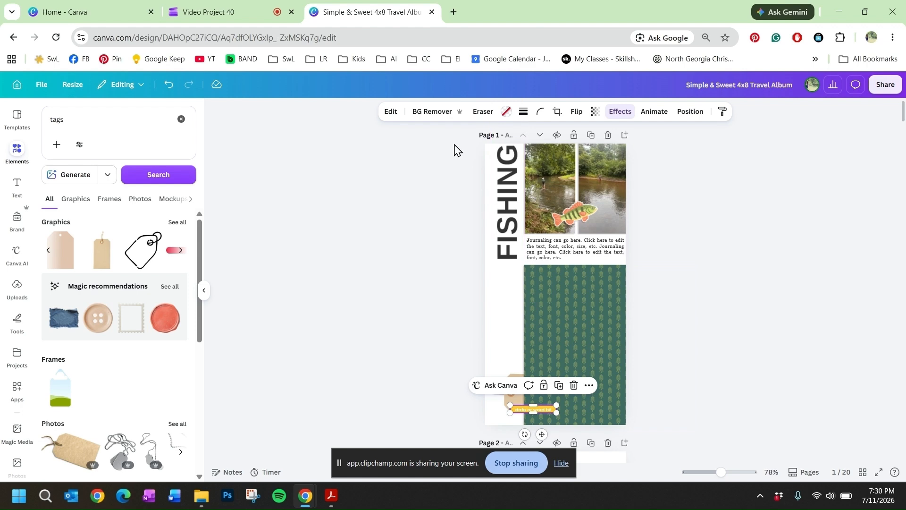
left_click(389, 116)
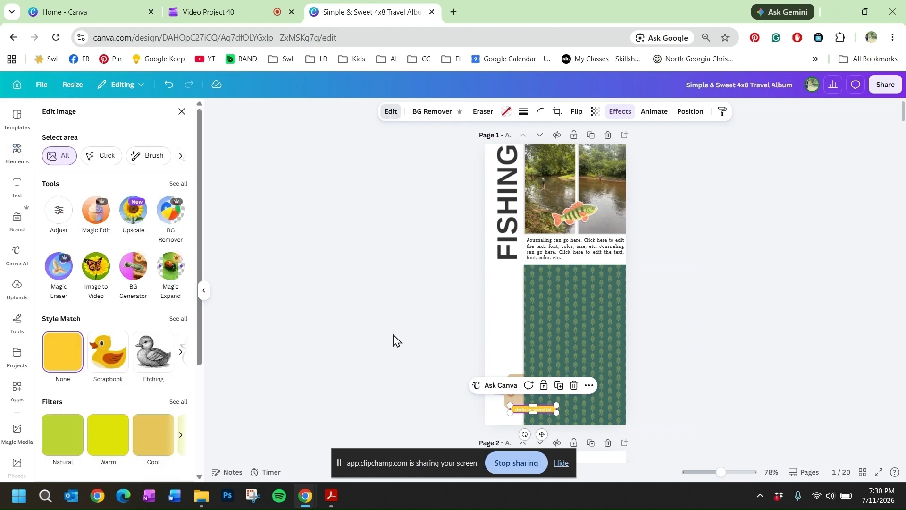
scroll(93, 344, "down", 2)
scroll(93, 345, "down", 1)
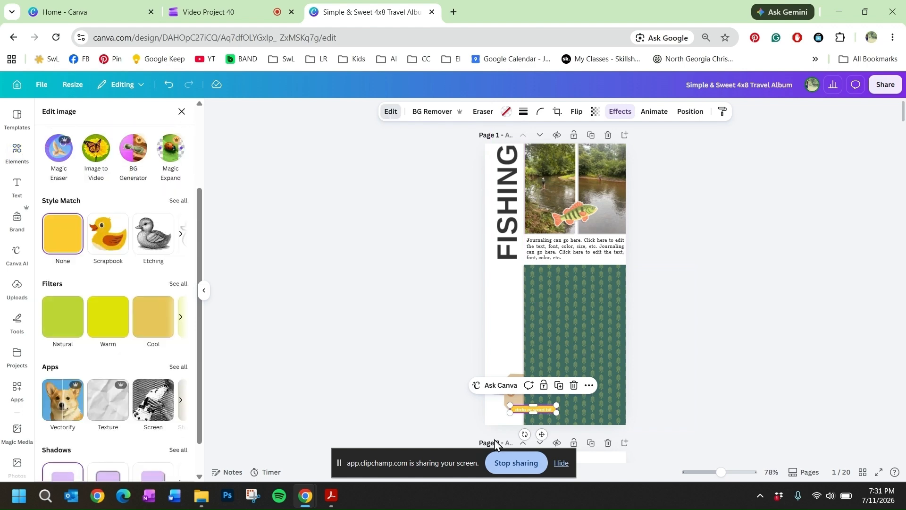
left_click(507, 112)
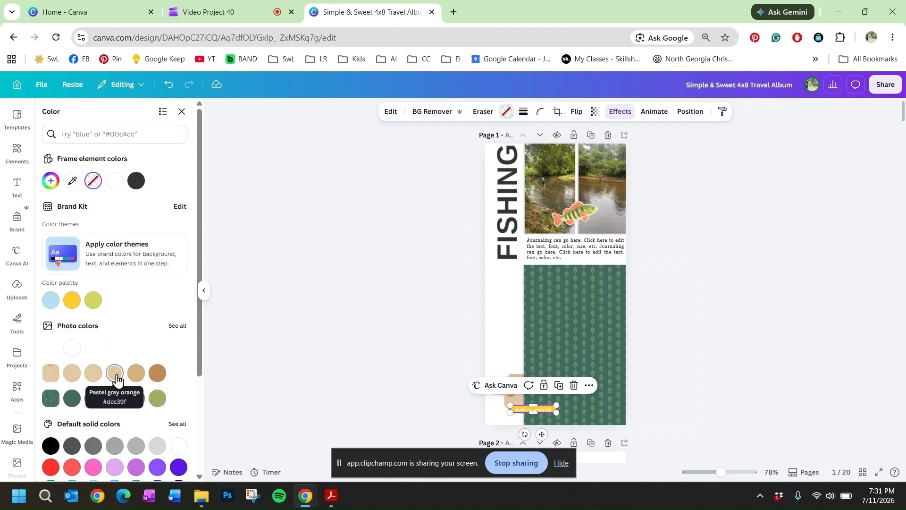
left_click(115, 374)
left_click(137, 399)
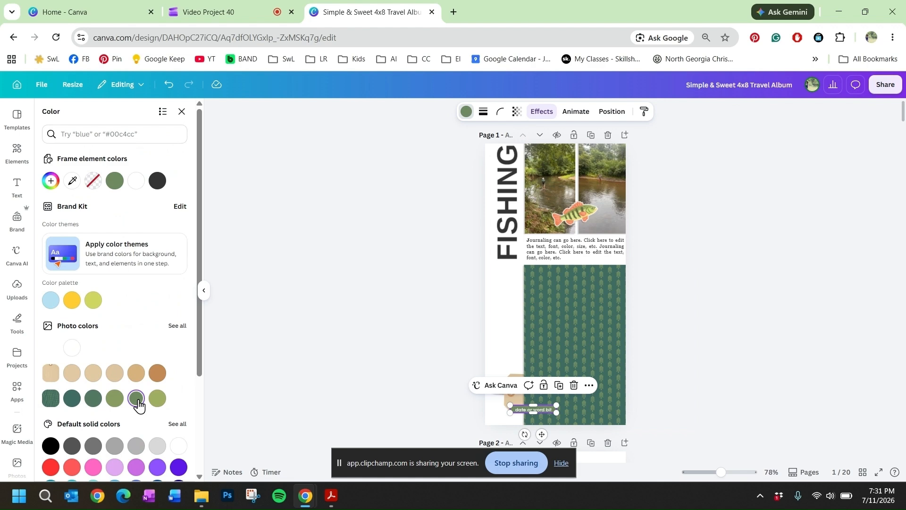
left_click(158, 399)
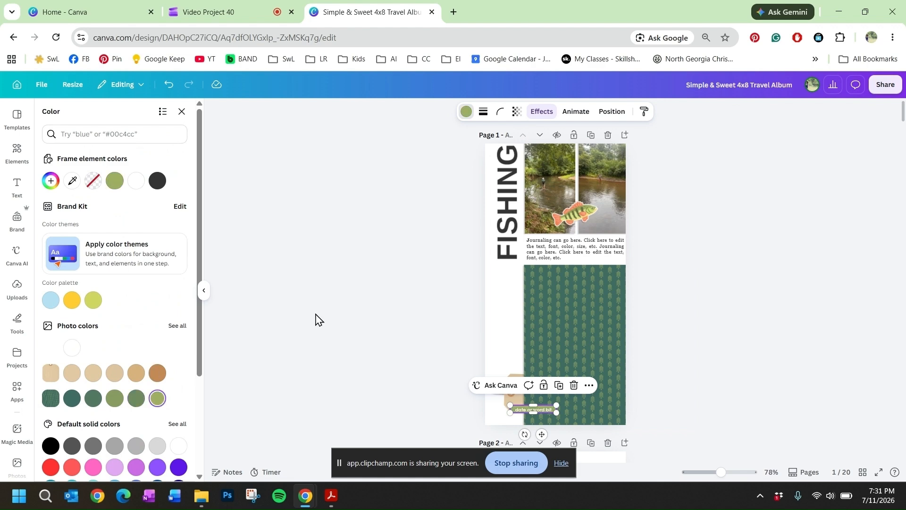
scroll(321, 309, "down", 3)
scroll(324, 293, "up", 2)
left_click(351, 299)
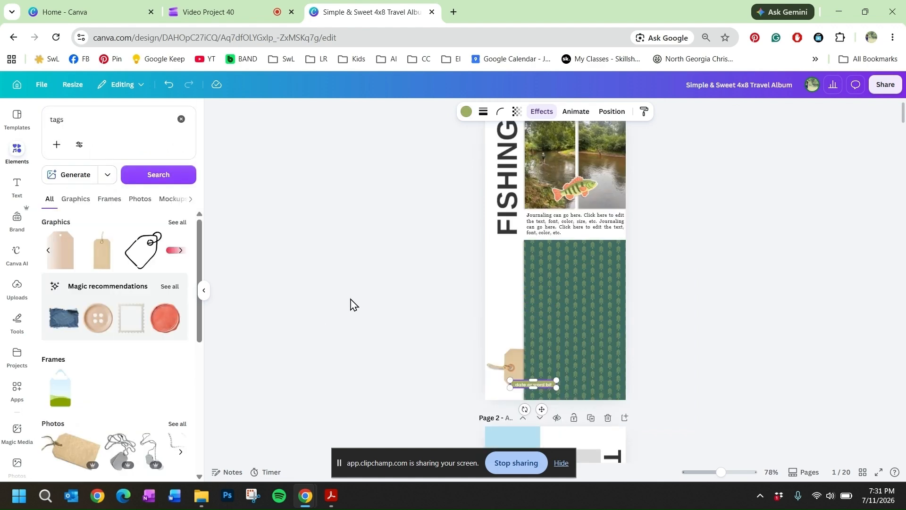
scroll(351, 299, "up", 1)
left_click(351, 300)
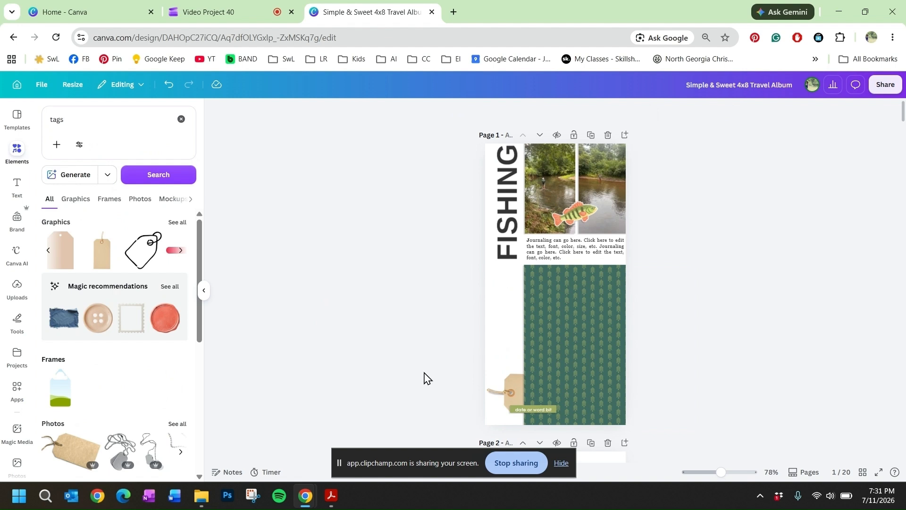
Step: Nudge the FISHING title down slightly from the top edge of page 1
left_click(518, 175)
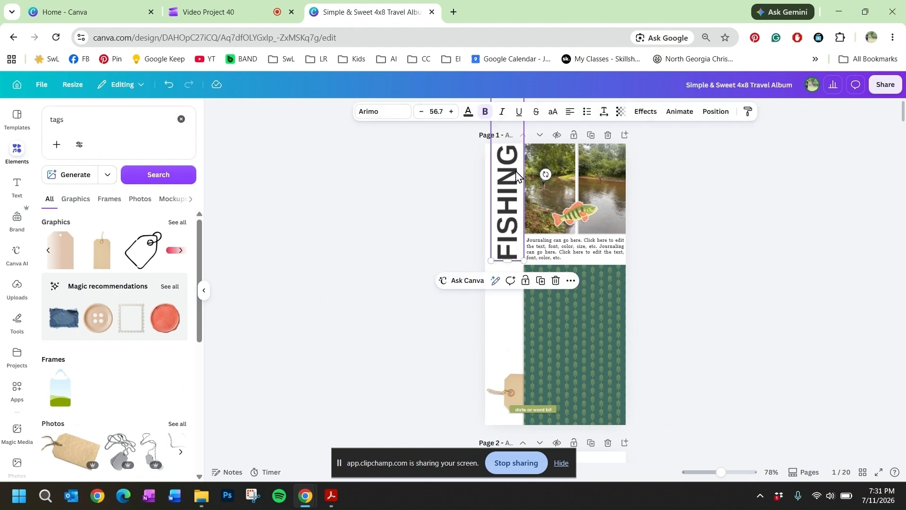
key("shift+Down")
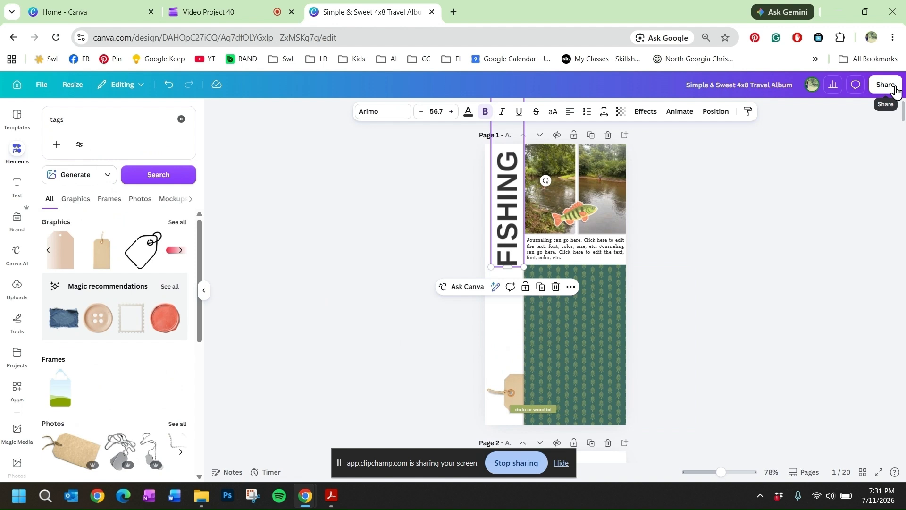
Step: Set up a download of the design limited to page 1 and open the file type choices
left_click(886, 85)
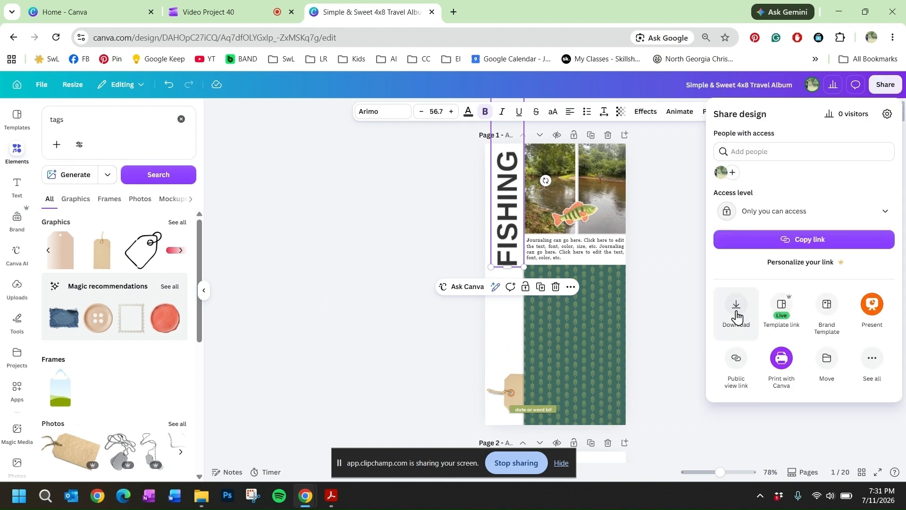
left_click(737, 311)
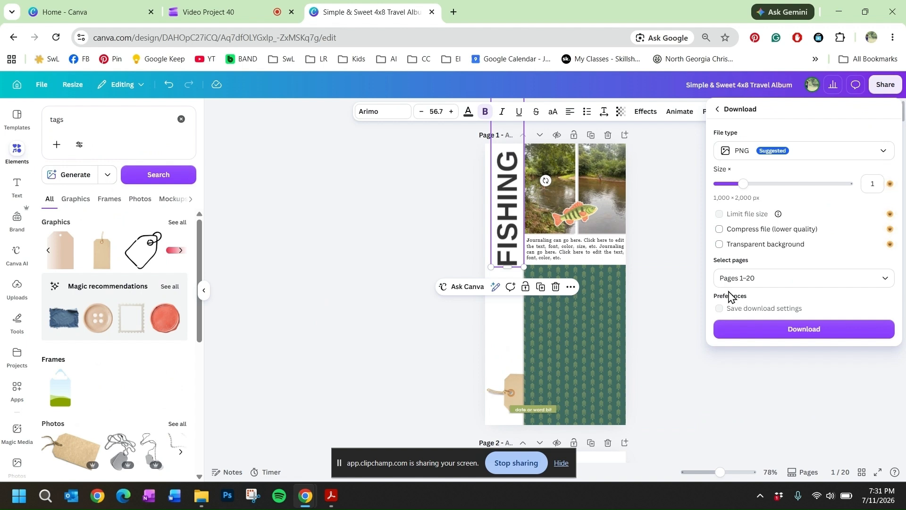
left_click(789, 278)
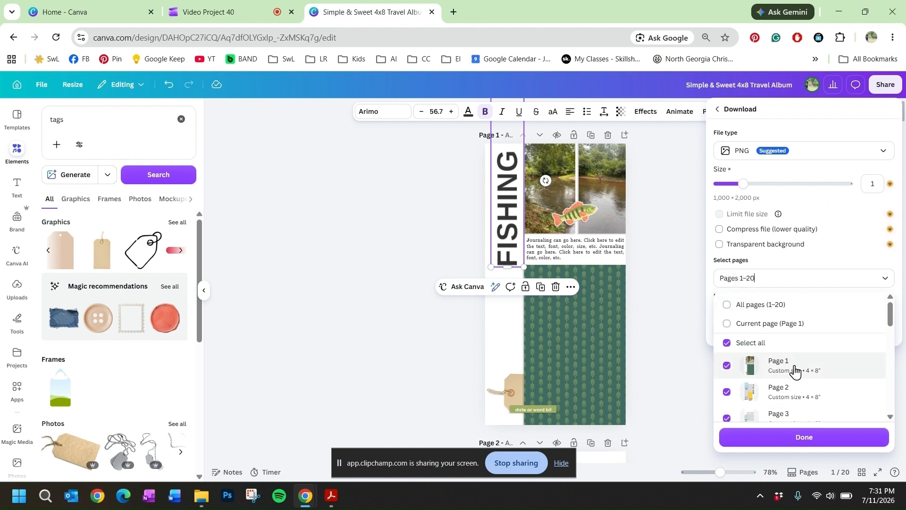
left_click(728, 345)
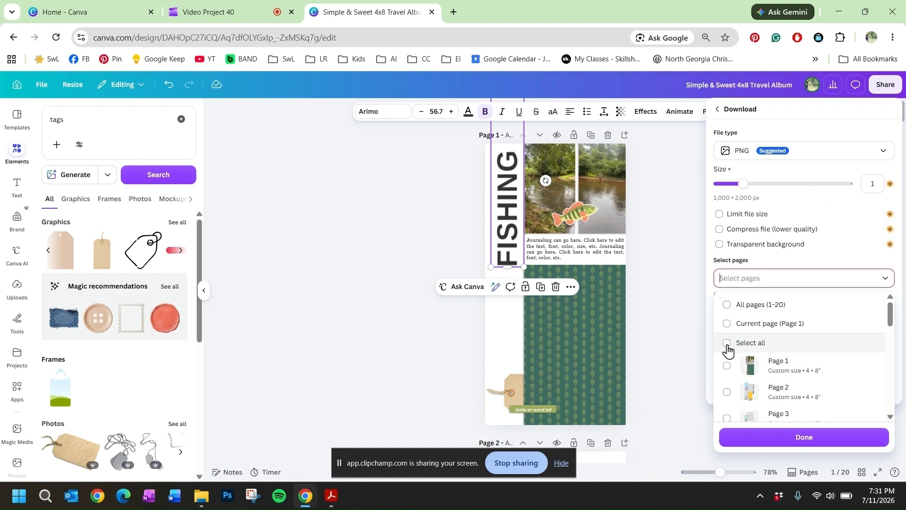
left_click(816, 374)
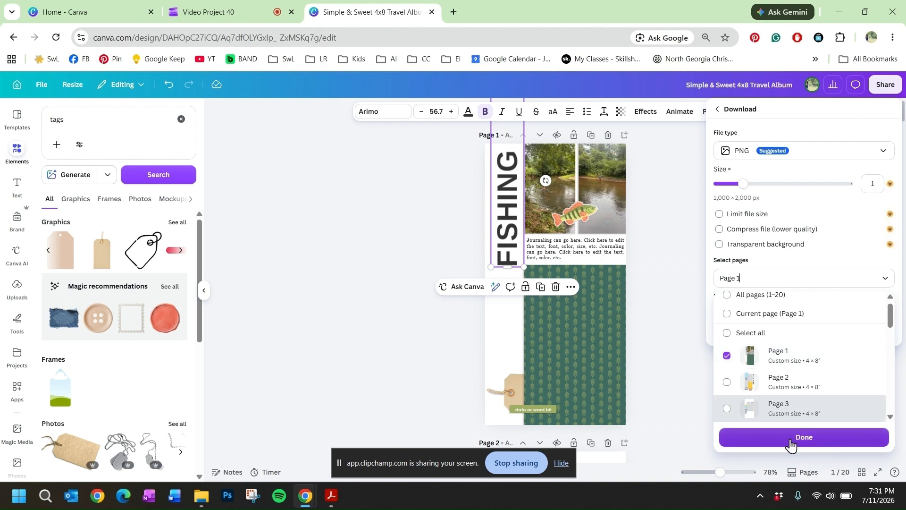
left_click(792, 161)
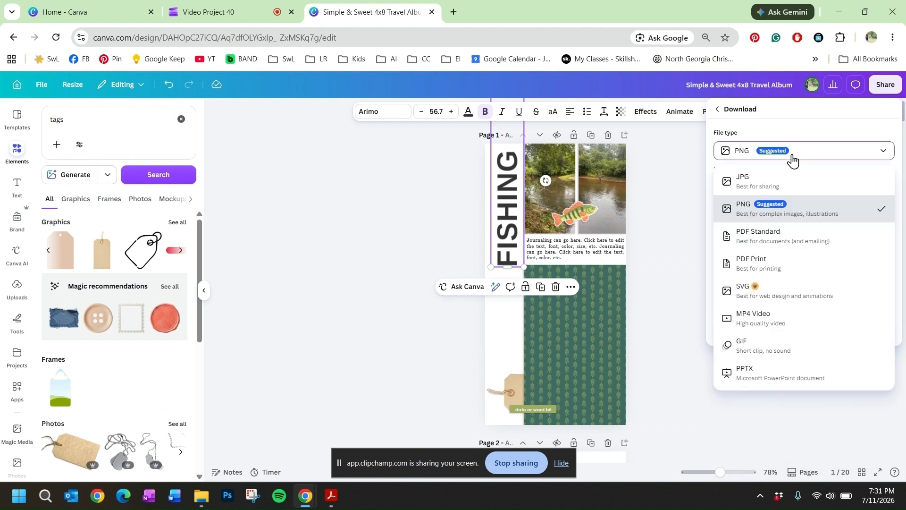